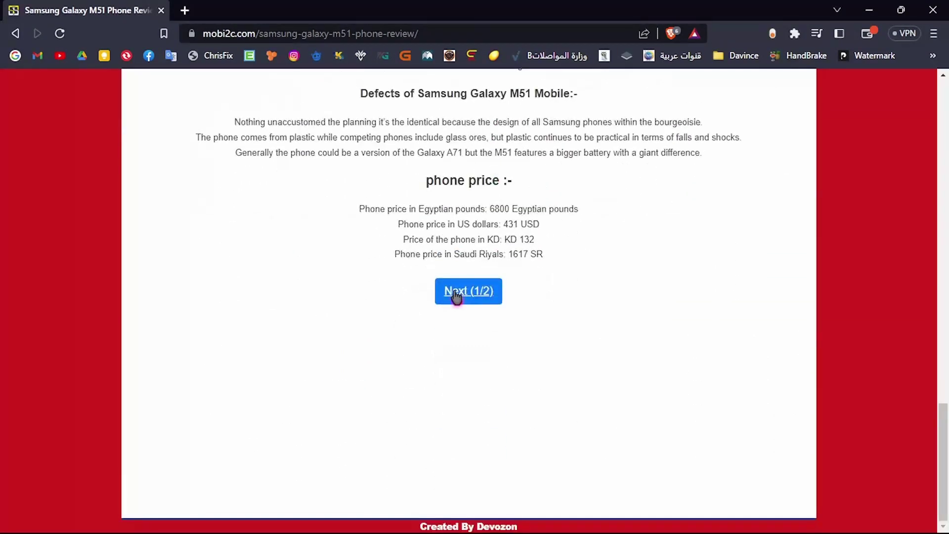
Step: Advance through the Mega4upload link pages to the easybcd-2-4.rar download page
{"action": "left_click", "coordinate": [457, 296]}
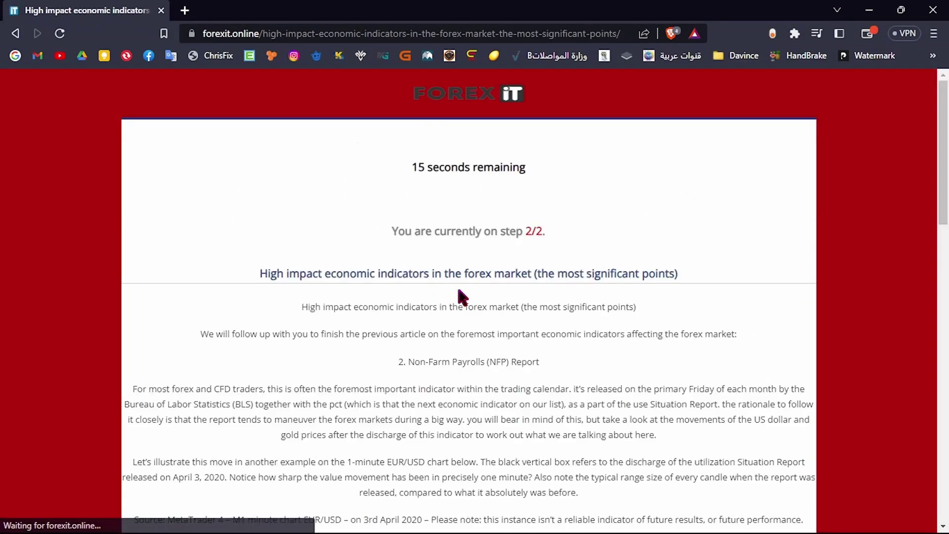
{"action": "left_click_drag", "start_coordinate": [493, 169], "coordinate": [430, 168]}
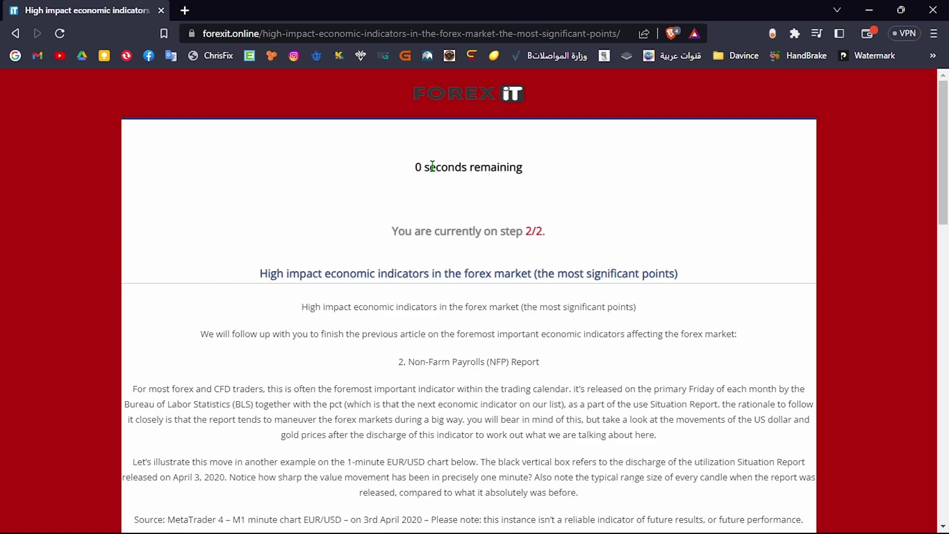
{"action": "left_click", "coordinate": [457, 168]}
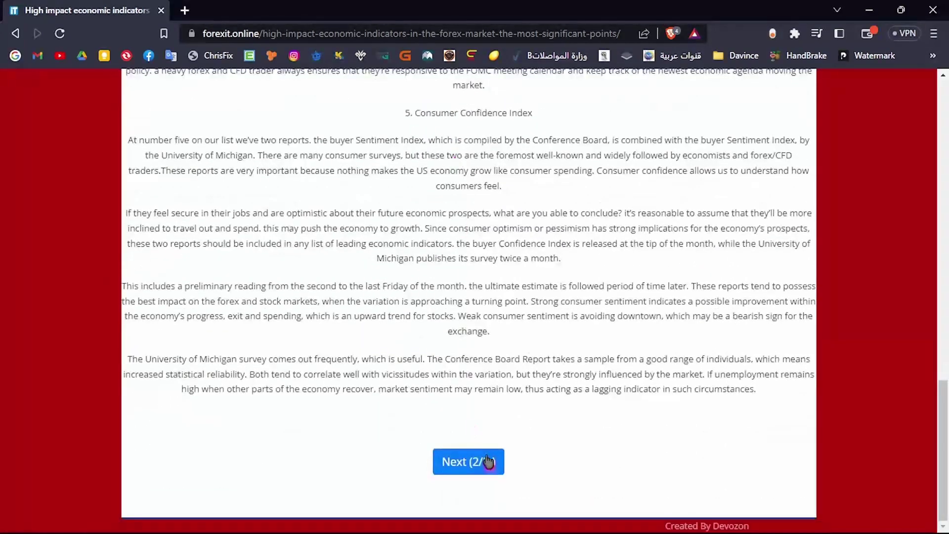
{"action": "left_click", "coordinate": [474, 462]}
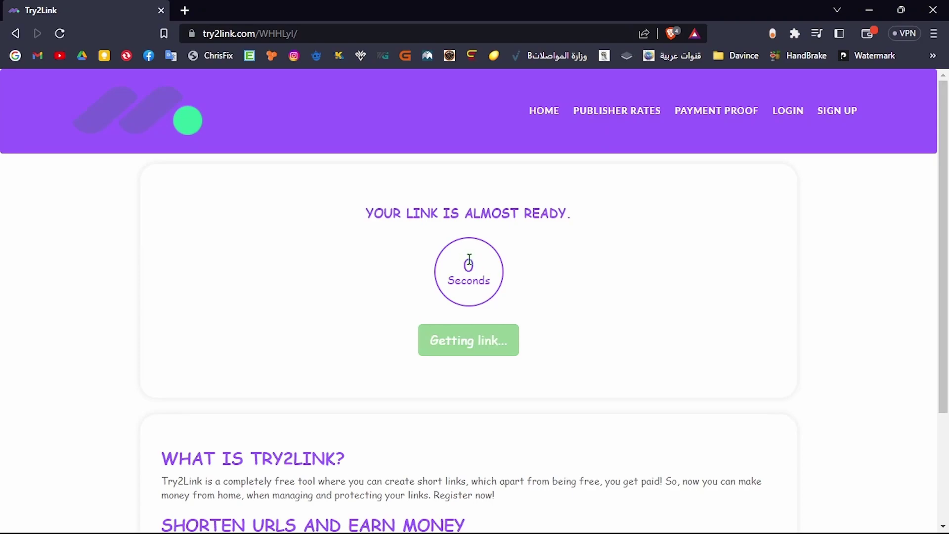
{"action": "left_click", "coordinate": [468, 343]}
{"action": "scroll", "coordinate": [399, 353], "scroll_direction": "down", "scroll_amount": 3}
Step: Pass the reCAPTCHA not-a-robot image challenge
{"action": "left_click", "coordinate": [381, 401]}
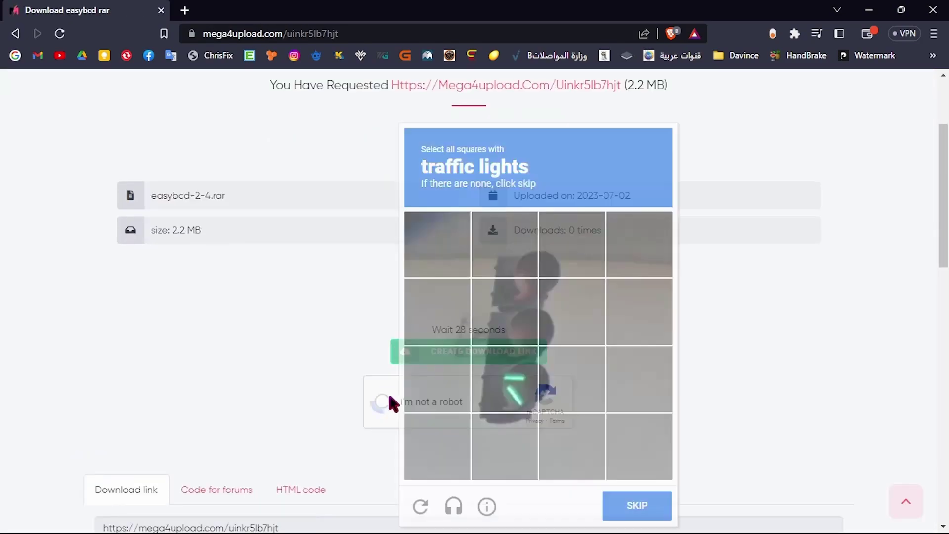
{"action": "left_click", "coordinate": [505, 313]}
{"action": "left_click", "coordinate": [573, 312]}
{"action": "left_click", "coordinate": [505, 380]}
{"action": "left_click", "coordinate": [572, 380]}
{"action": "left_click", "coordinate": [637, 505]}
{"action": "left_click", "coordinate": [591, 441]}
{"action": "left_click", "coordinate": [636, 506]}
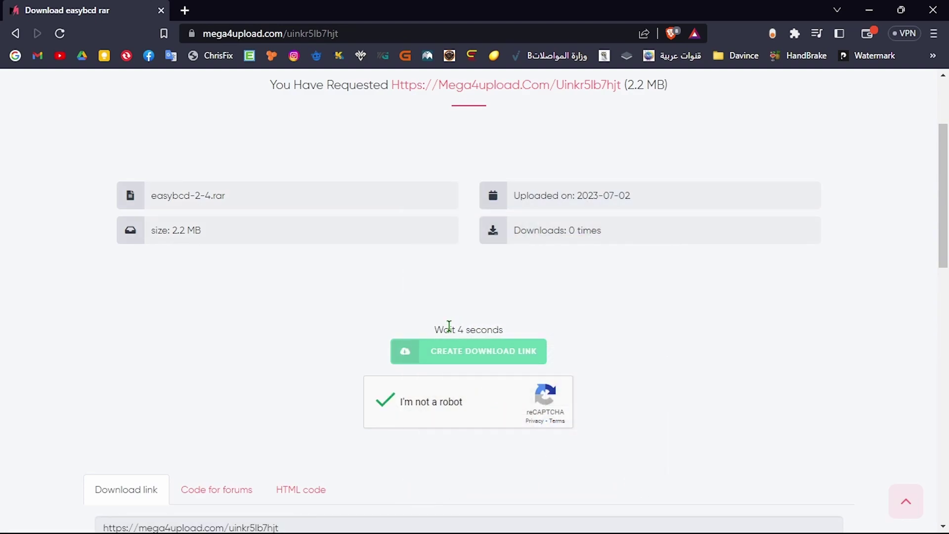
Step: Create the download link and save easybcd-2-4.rar to the Desktop
{"action": "left_click", "coordinate": [450, 352]}
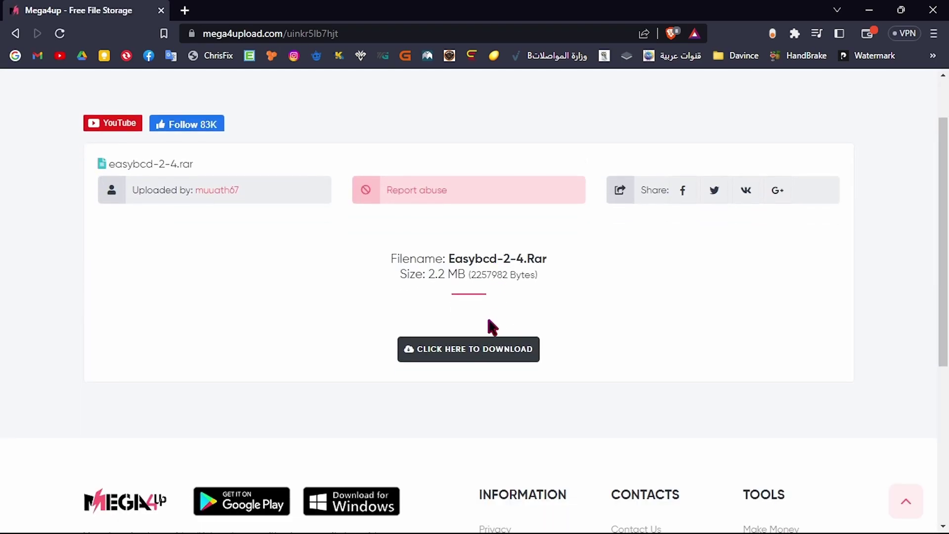
{"action": "left_click", "coordinate": [470, 352]}
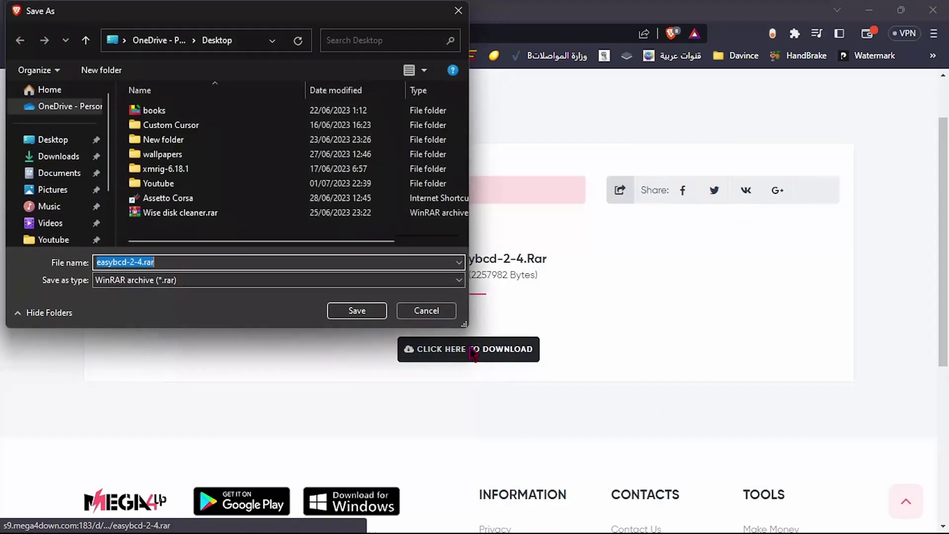
{"action": "left_click", "coordinate": [54, 139]}
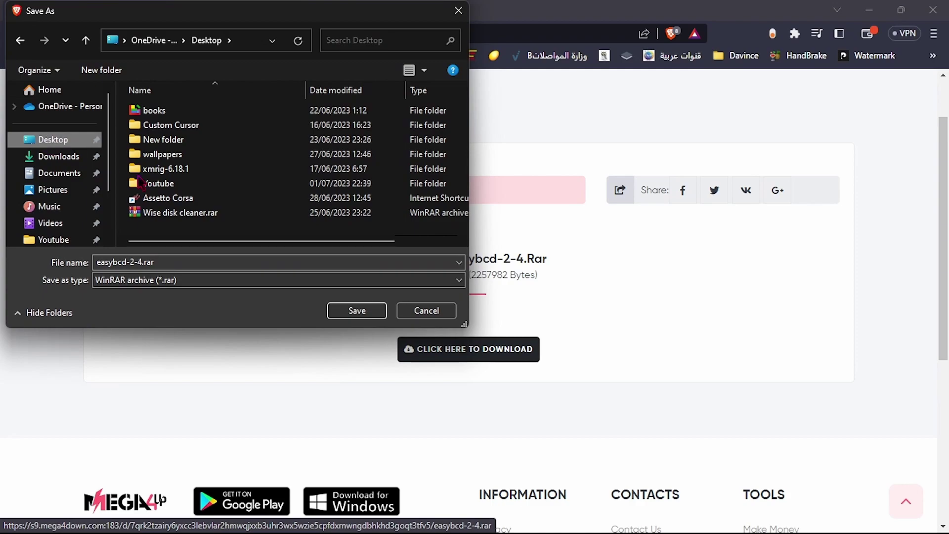
{"action": "left_click", "coordinate": [348, 312]}
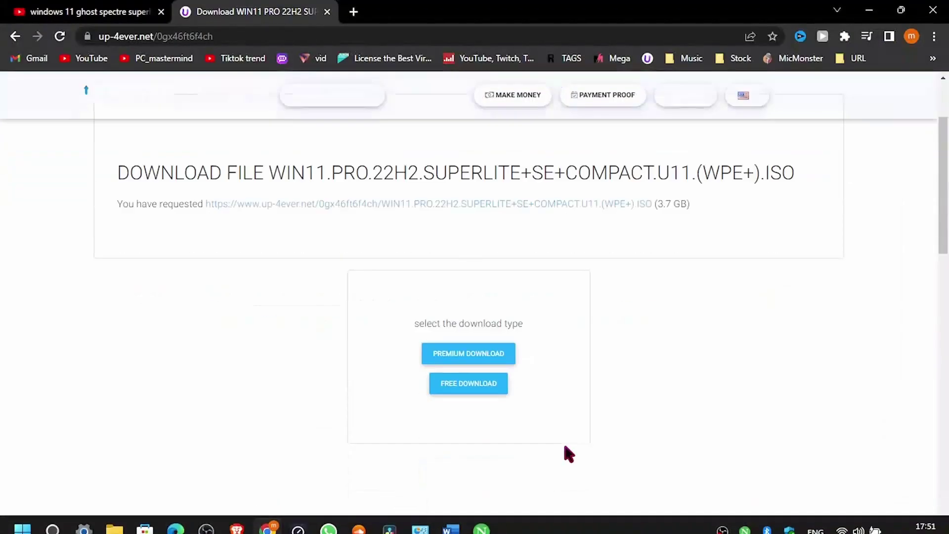
Step: Pass the not-a-robot check and download the 3.7 GB WIN11.PRO.22H2 ISO from Up-4ever
{"action": "scroll", "coordinate": [470, 412], "scroll_direction": "down", "scroll_amount": 3}
{"action": "left_click", "coordinate": [381, 333]}
{"action": "left_click_drag", "start_coordinate": [381, 296], "coordinate": [409, 283]}
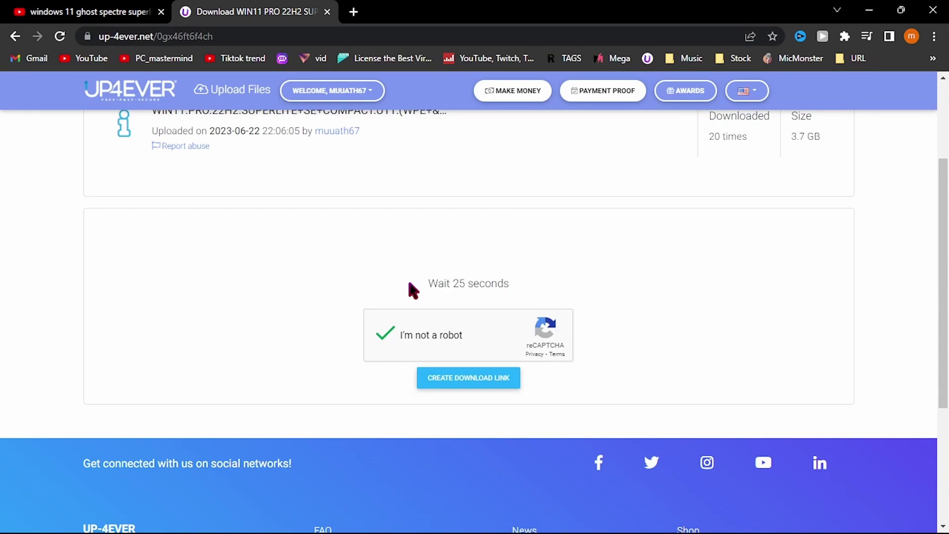
{"action": "right_click", "coordinate": [718, 61]}
{"action": "scroll", "coordinate": [547, 290], "scroll_direction": "down", "scroll_amount": 1}
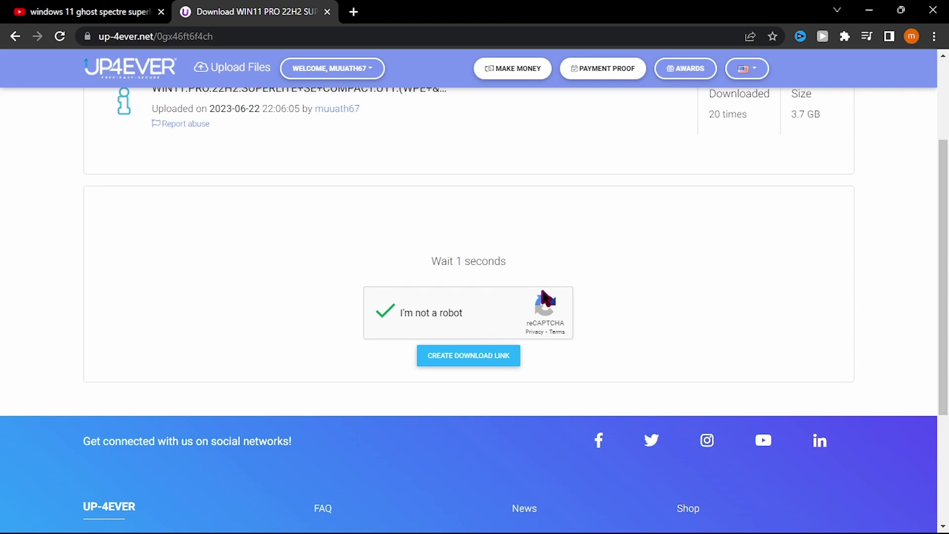
{"action": "left_click", "coordinate": [512, 355]}
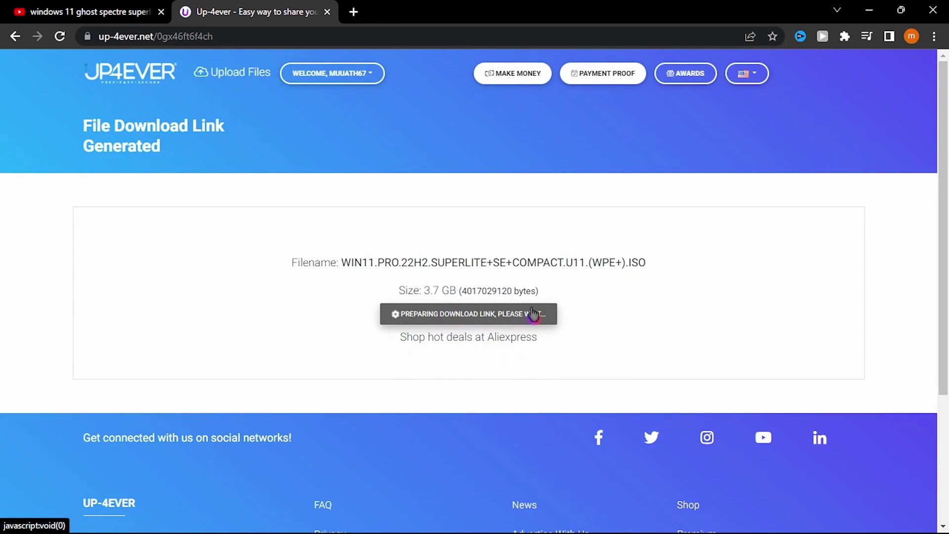
{"action": "left_click", "coordinate": [474, 313]}
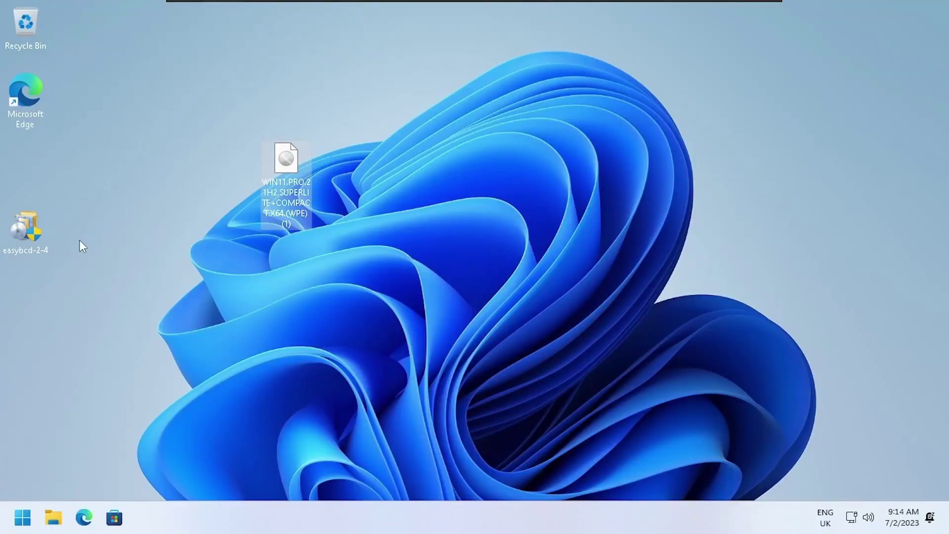
Step: Open Disk Management and shrink the C: partition by 10000 MB
{"action": "right_click", "coordinate": [29, 520]}
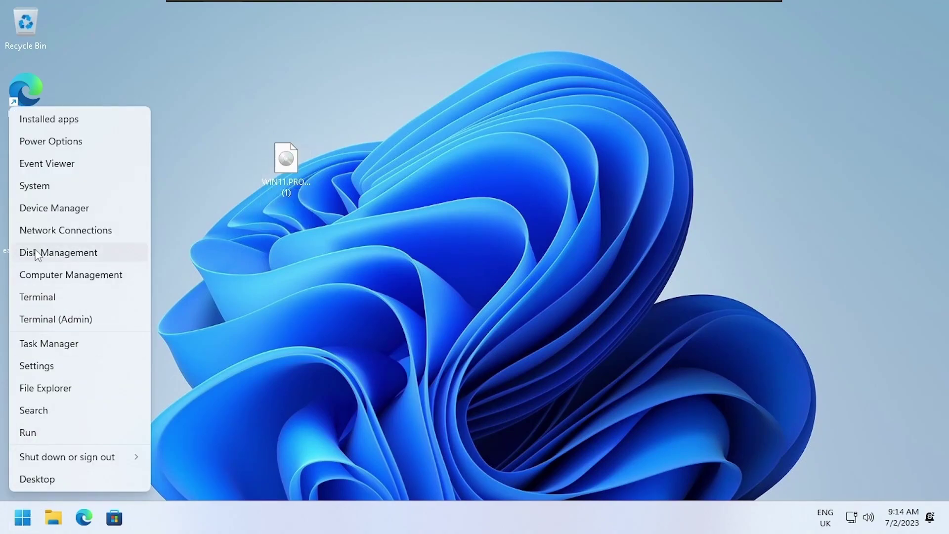
{"action": "left_click", "coordinate": [59, 253]}
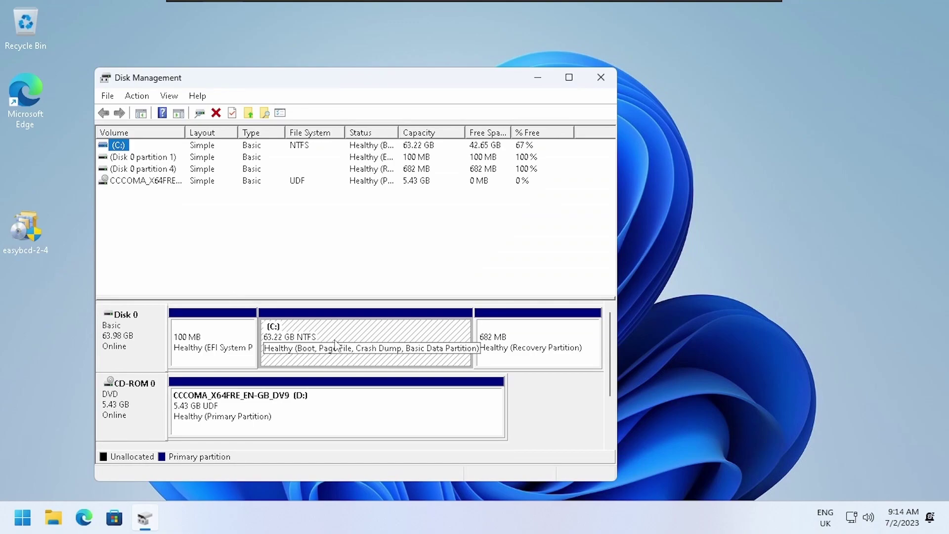
{"action": "right_click", "coordinate": [336, 343]}
{"action": "left_click", "coordinate": [395, 255]}
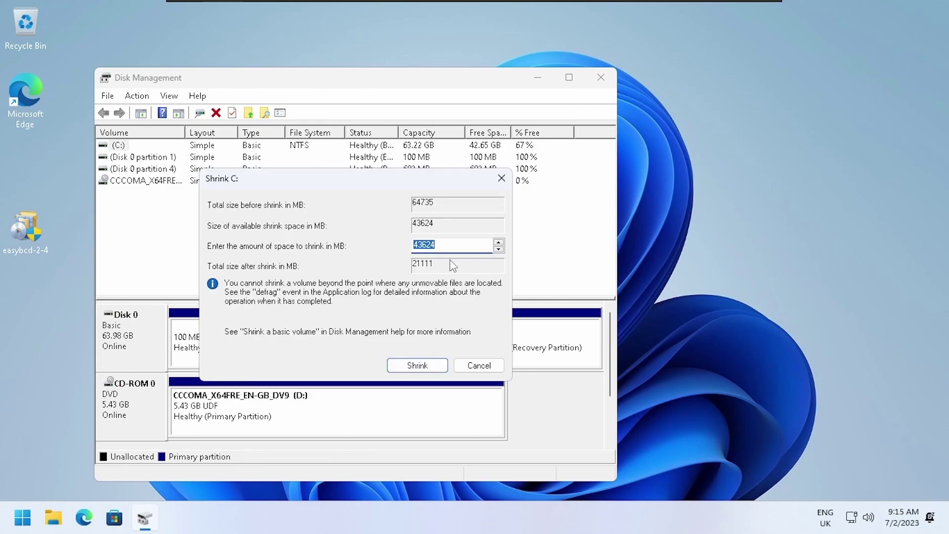
{"action": "type", "text": "10000"}
{"action": "key", "text": "Return"}
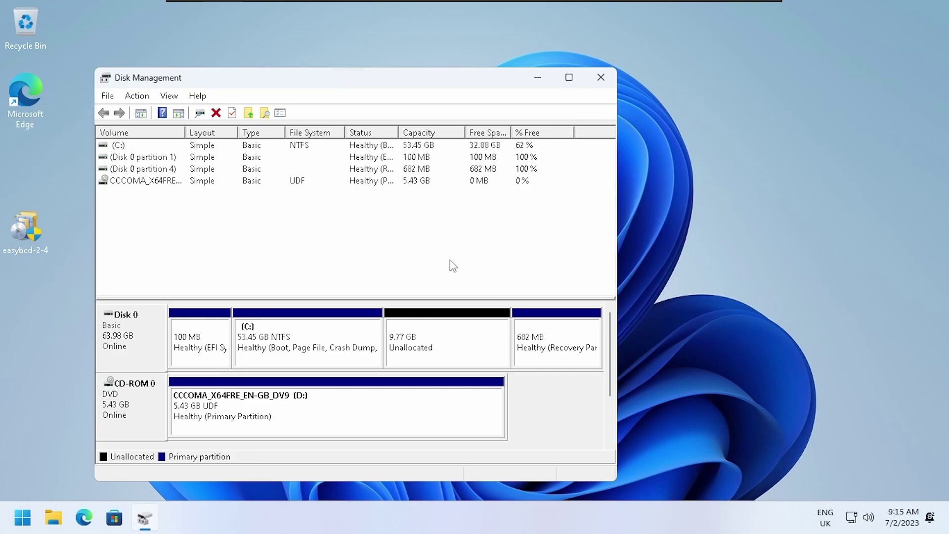
Step: Create a new NTFS simple volume E: on the unallocated space with default settings
{"action": "right_click", "coordinate": [431, 365]}
{"action": "left_click", "coordinate": [451, 375]}
{"action": "left_click", "coordinate": [365, 394]}
{"action": "left_click", "coordinate": [365, 394]}
{"action": "left_click", "coordinate": [364, 395]}
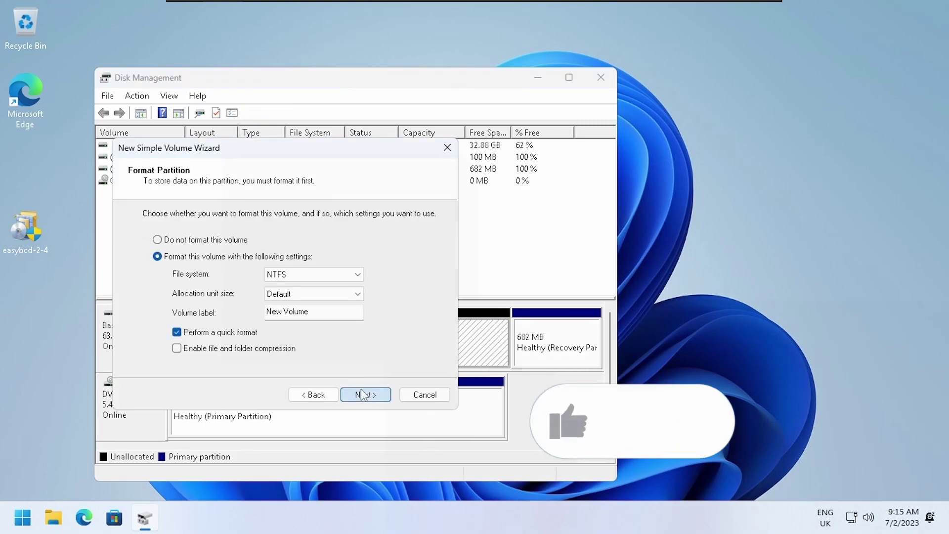
{"action": "left_click", "coordinate": [364, 394]}
{"action": "left_click", "coordinate": [364, 395]}
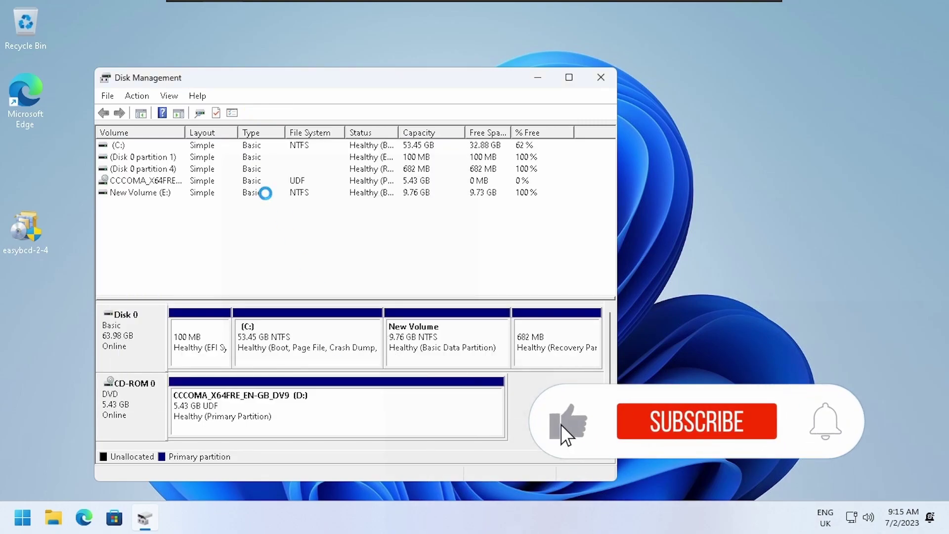
Step: Open New Volume (E:) in File Explorer and mount the Windows 11 ISO
{"action": "left_click", "coordinate": [600, 77]}
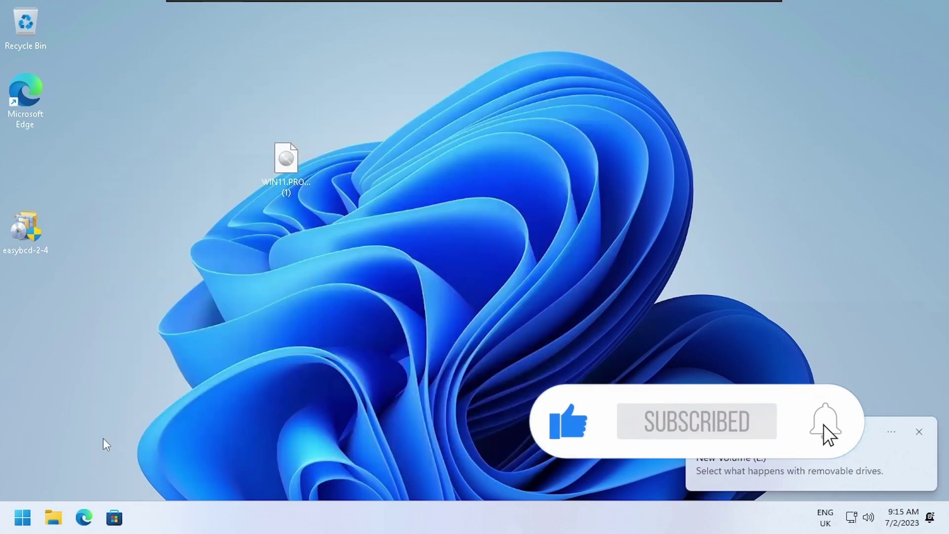
{"action": "left_click", "coordinate": [53, 518]}
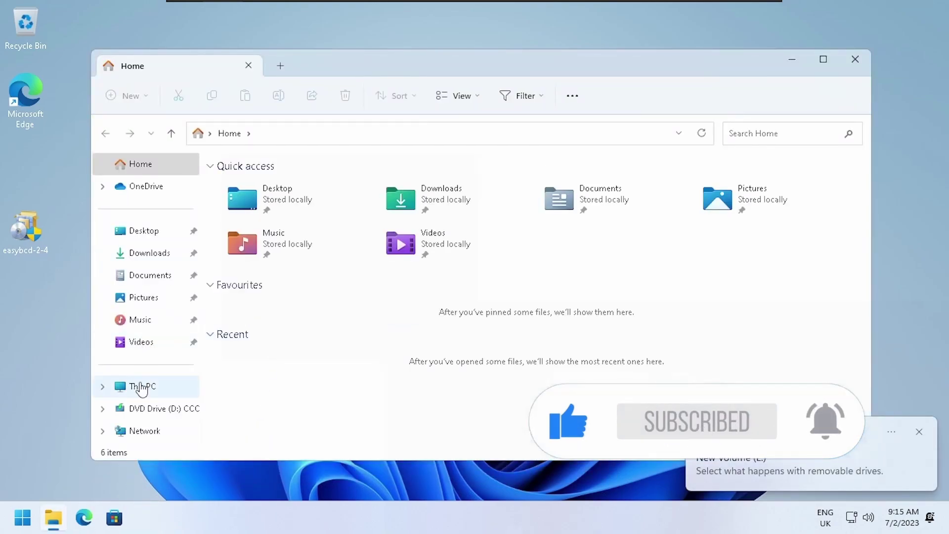
{"action": "left_click", "coordinate": [141, 387]}
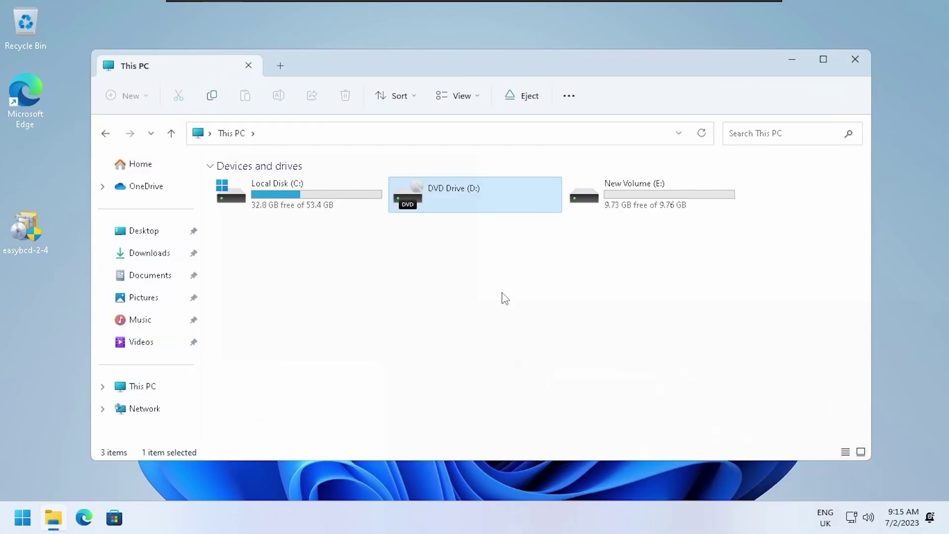
{"action": "double_click", "coordinate": [659, 203]}
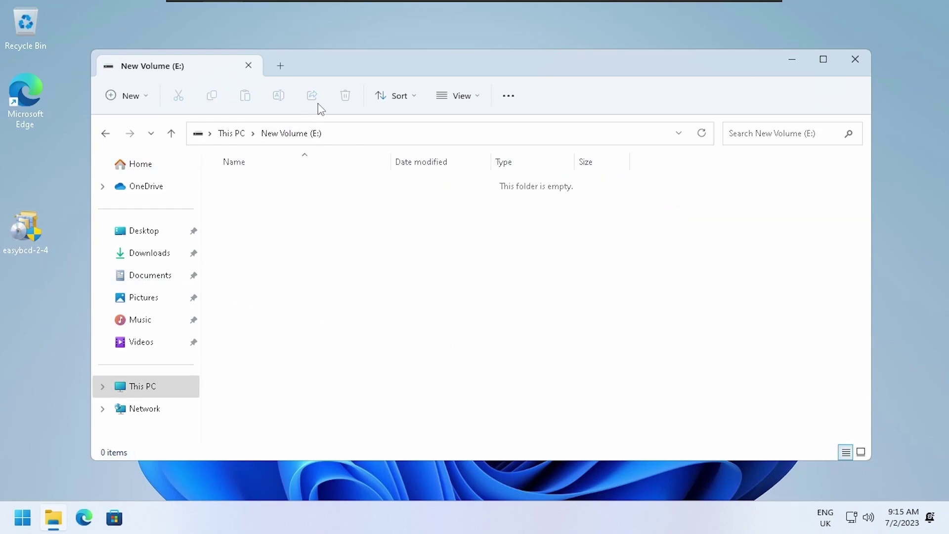
{"action": "left_click_drag", "start_coordinate": [376, 64], "coordinate": [640, 39]}
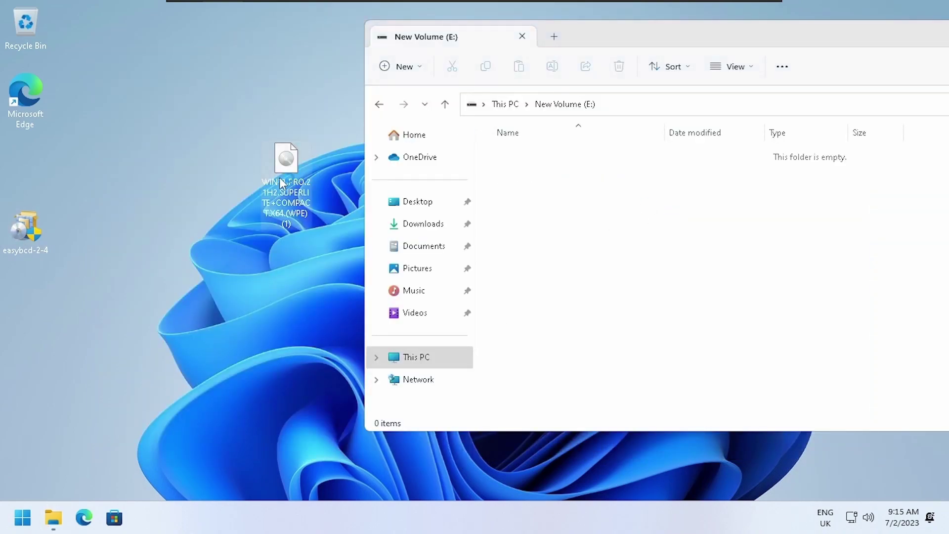
{"action": "double_click", "coordinate": [280, 177]}
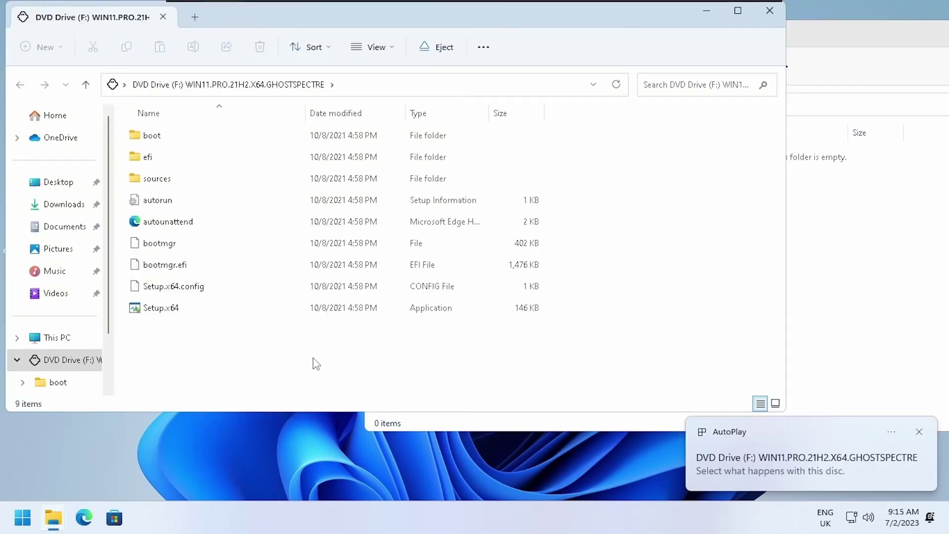
Step: Copy all nine items from the mounted ISO drive onto New Volume (E:)
{"action": "left_click_drag", "start_coordinate": [263, 21], "coordinate": [221, 95]}
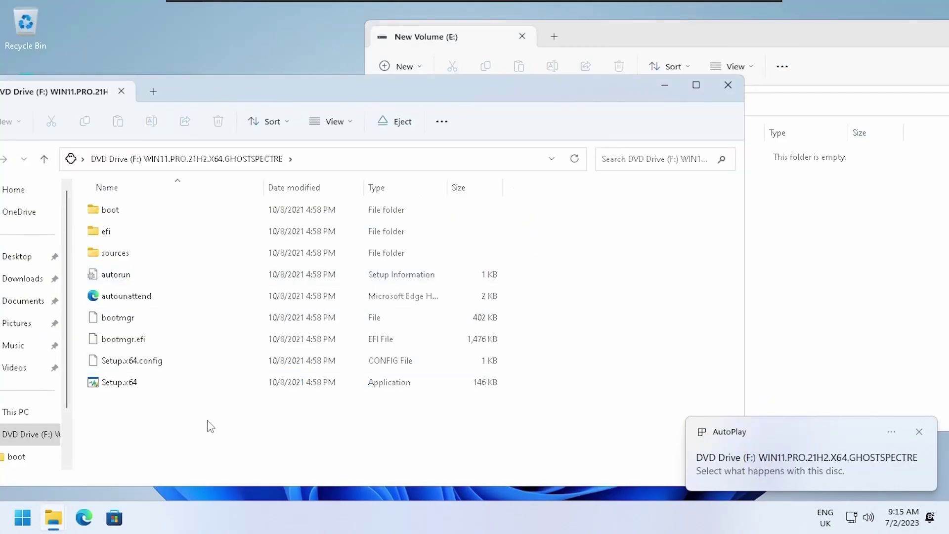
{"action": "left_click_drag", "start_coordinate": [210, 426], "coordinate": [100, 231]}
{"action": "left_click_drag", "start_coordinate": [328, 454], "coordinate": [44, 168]}
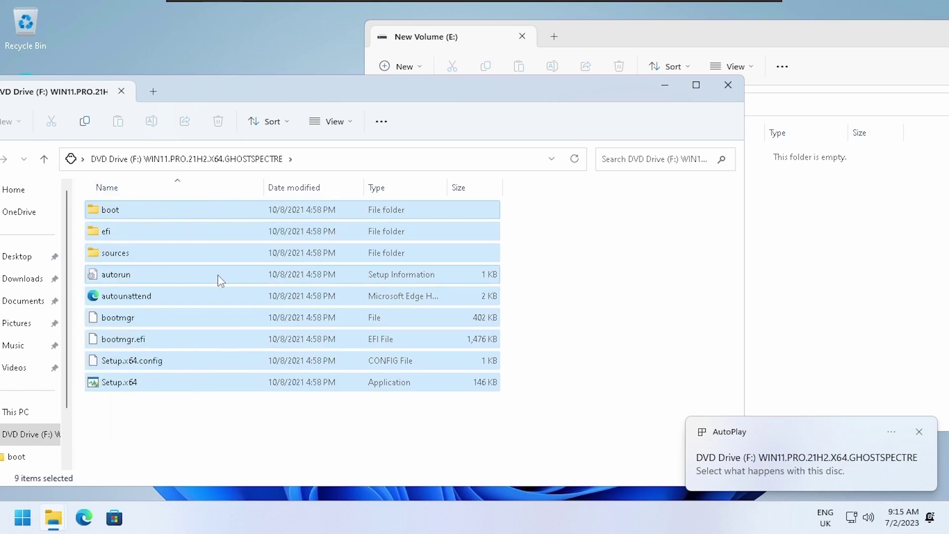
{"action": "left_click_drag", "start_coordinate": [218, 275], "coordinate": [835, 275]}
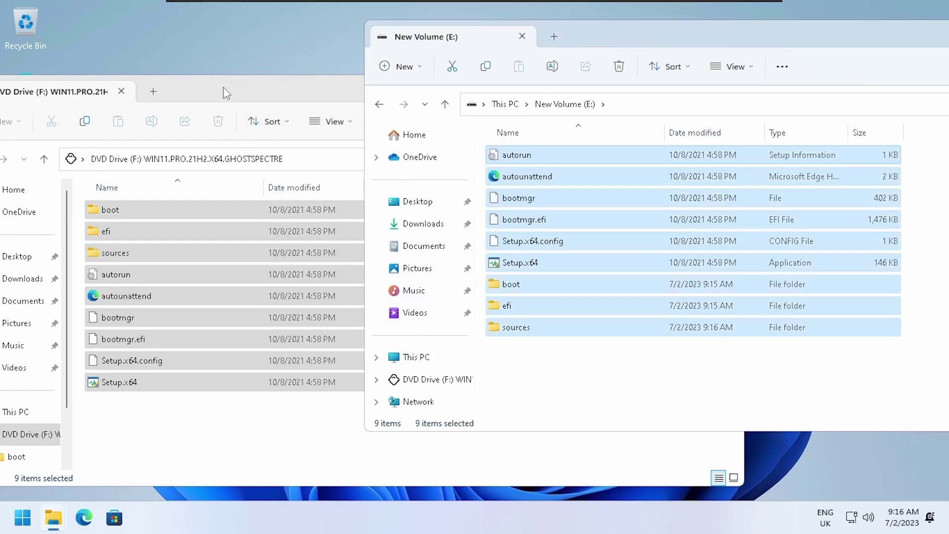
Step: Close the mounted drive's window and run the easybcd-2-4 installer from the desktop
{"action": "left_click", "coordinate": [121, 91]}
{"action": "left_click_drag", "start_coordinate": [24, 229], "coordinate": [150, 207]}
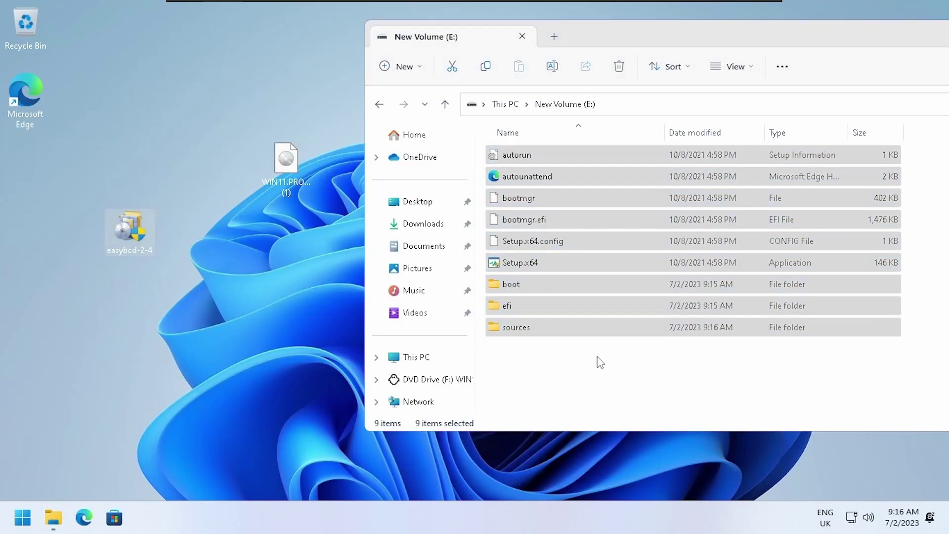
{"action": "key", "text": "Return"}
Step: Install EasyBCD 2.4 with the default components and finish setup to launch it
{"action": "left_click", "coordinate": [394, 374]}
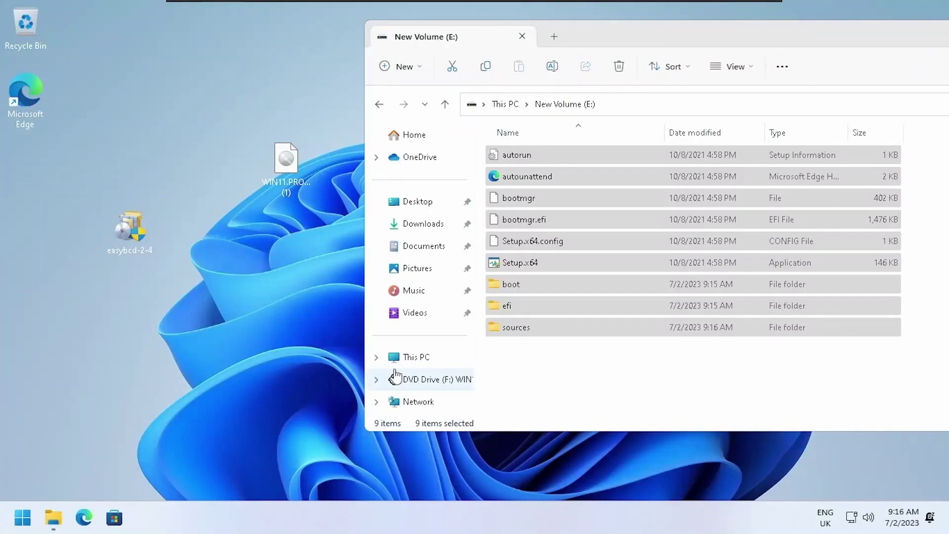
{"action": "left_click", "coordinate": [544, 373]}
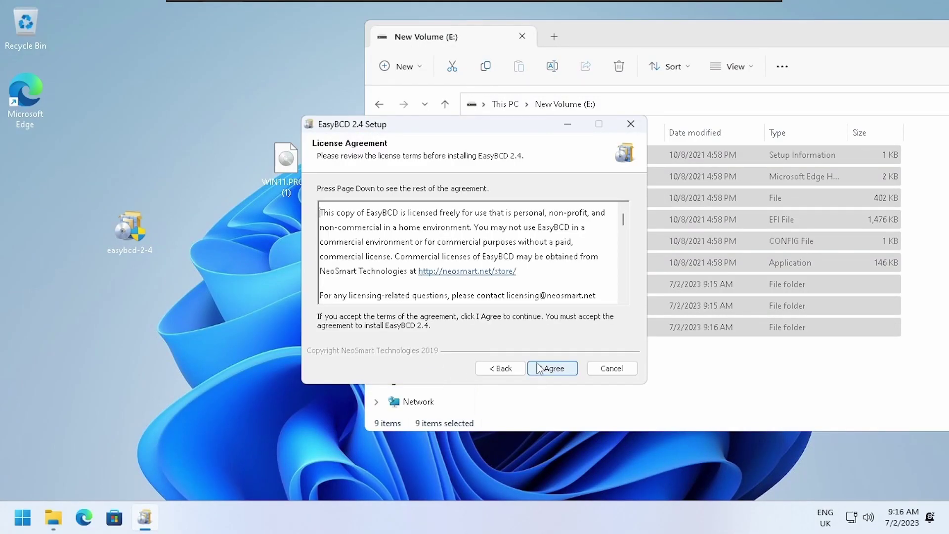
{"action": "left_click", "coordinate": [550, 371]}
{"action": "left_click", "coordinate": [550, 368]}
{"action": "left_click", "coordinate": [550, 368]}
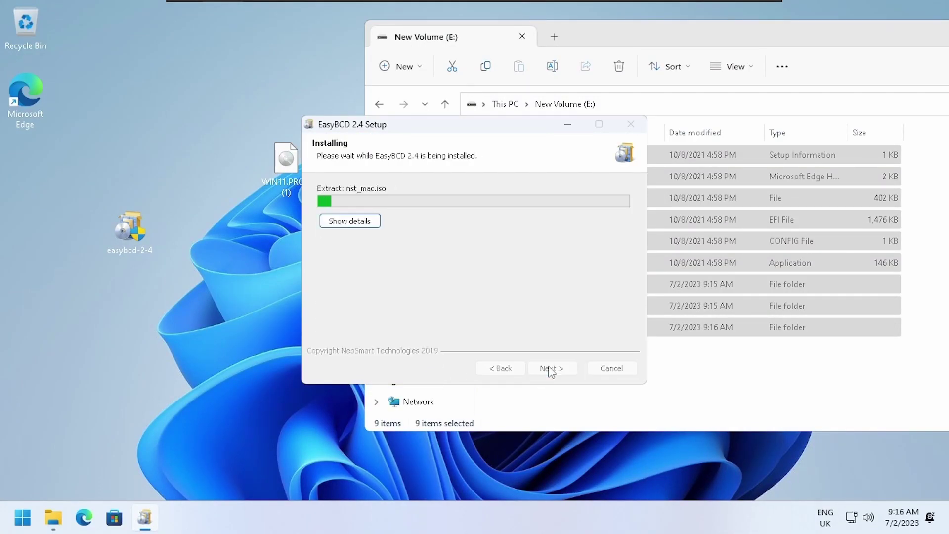
{"action": "left_click", "coordinate": [347, 218]}
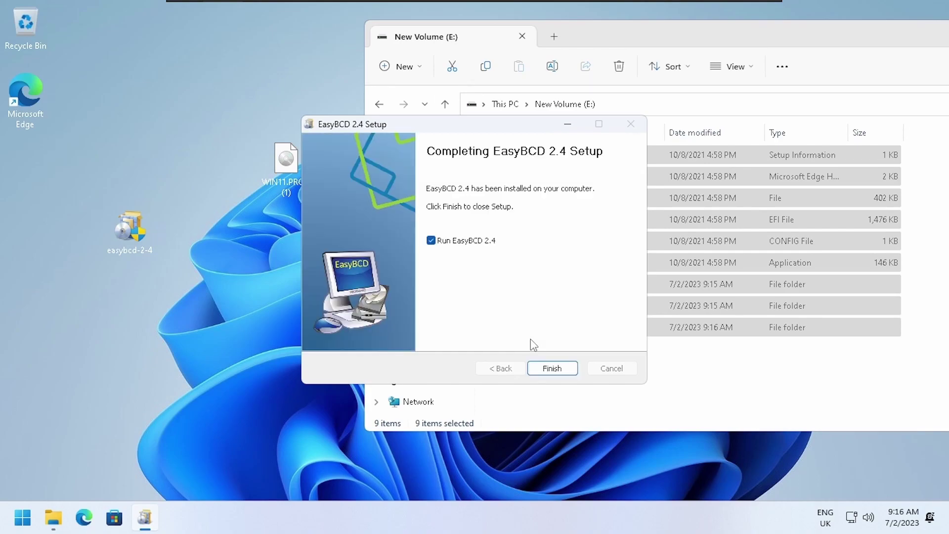
{"action": "left_click", "coordinate": [534, 368]}
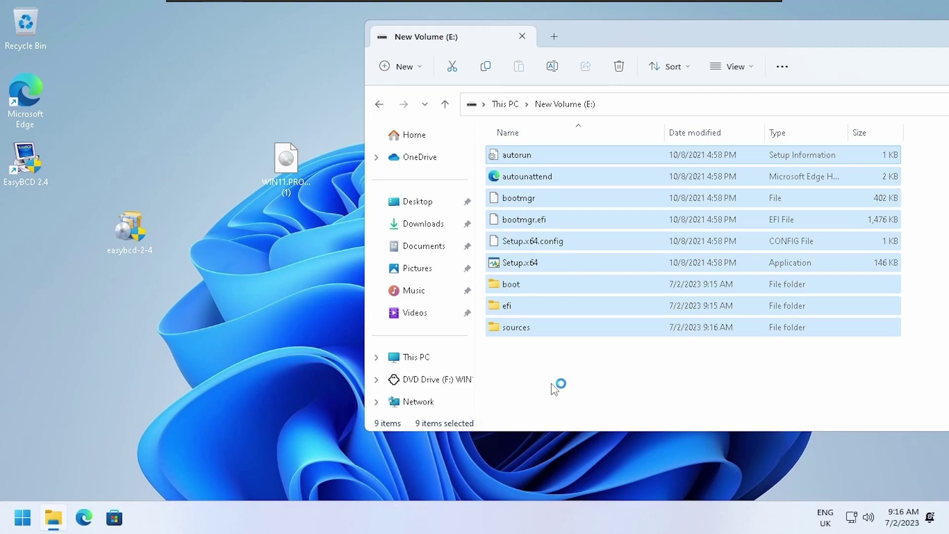
Step: Dismiss the EFI bootloader warning and go to the WinPE section of Add New Entry
{"action": "left_click", "coordinate": [544, 386]}
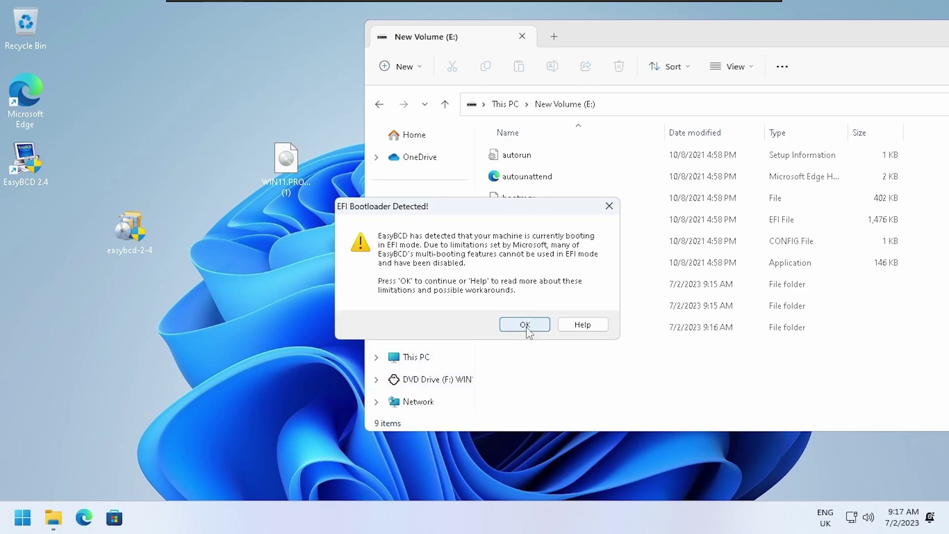
{"action": "left_click", "coordinate": [525, 326]}
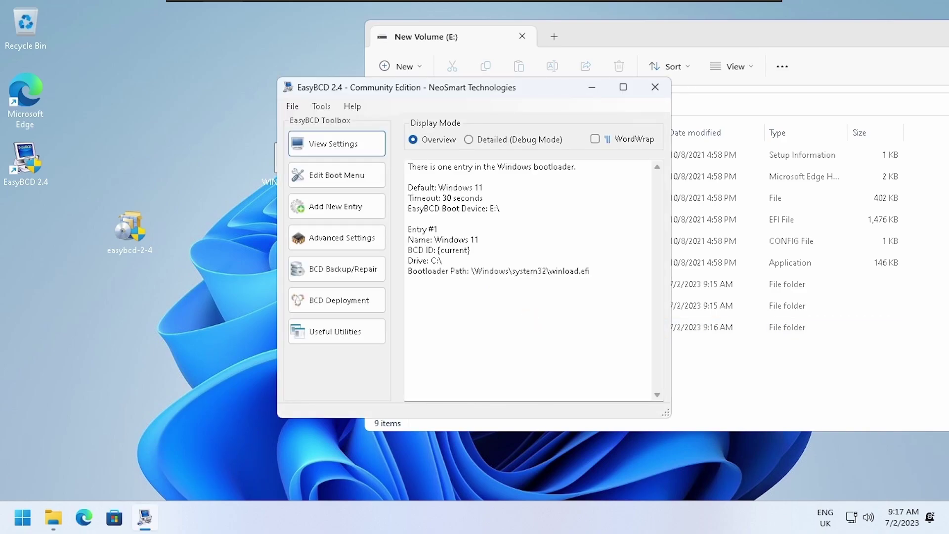
{"action": "left_click", "coordinate": [358, 207]}
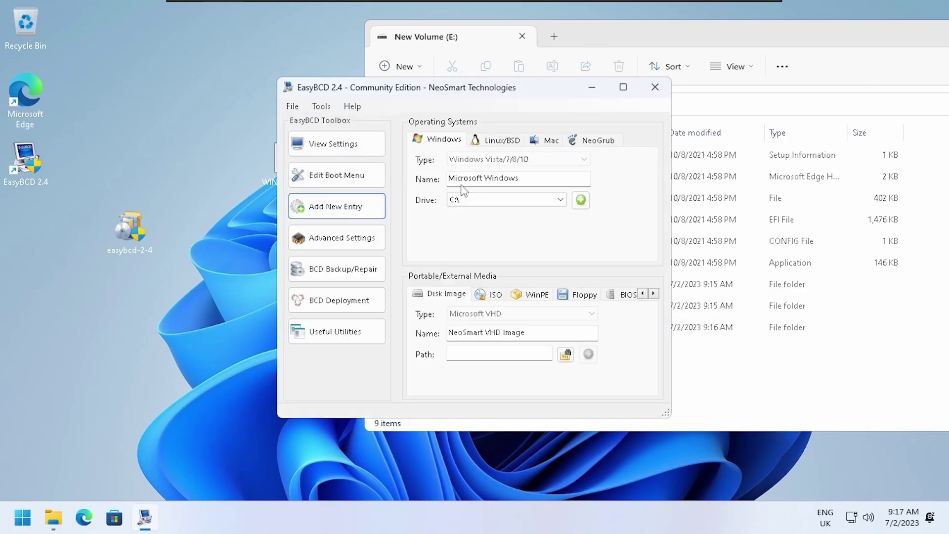
{"action": "left_click", "coordinate": [535, 294]}
Step: Select E:\sources\boot.wim as the image and add the NST WinPE Image entry
{"action": "left_click", "coordinate": [566, 354]}
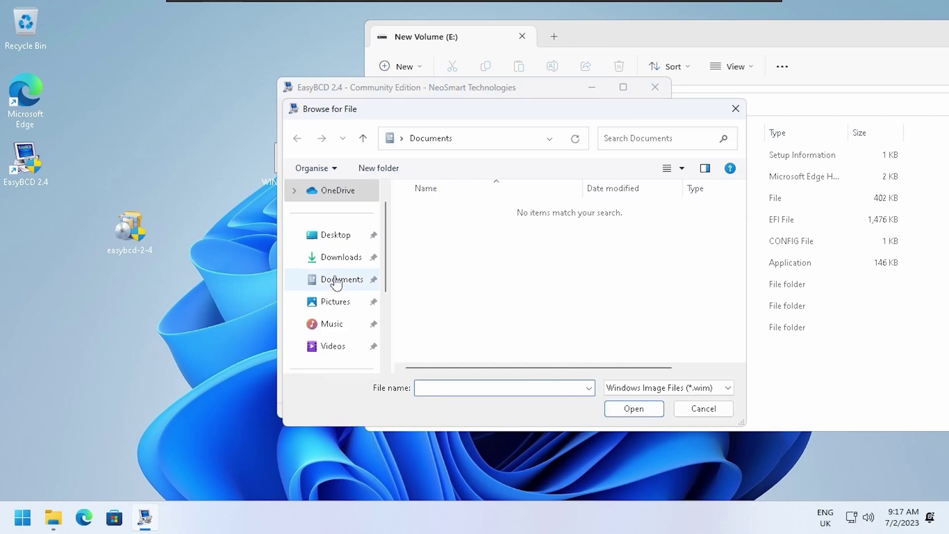
{"action": "left_click_drag", "start_coordinate": [439, 120], "coordinate": [330, 87]}
{"action": "scroll", "coordinate": [237, 277], "scroll_direction": "down", "scroll_amount": 5}
{"action": "left_click", "coordinate": [226, 202]}
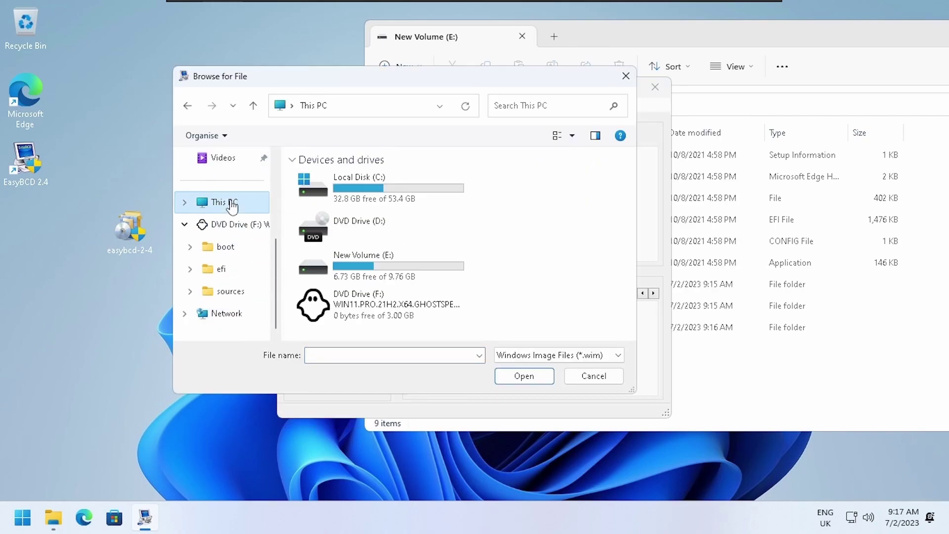
{"action": "double_click", "coordinate": [421, 267]}
{"action": "double_click", "coordinate": [340, 220]}
{"action": "double_click", "coordinate": [326, 267]}
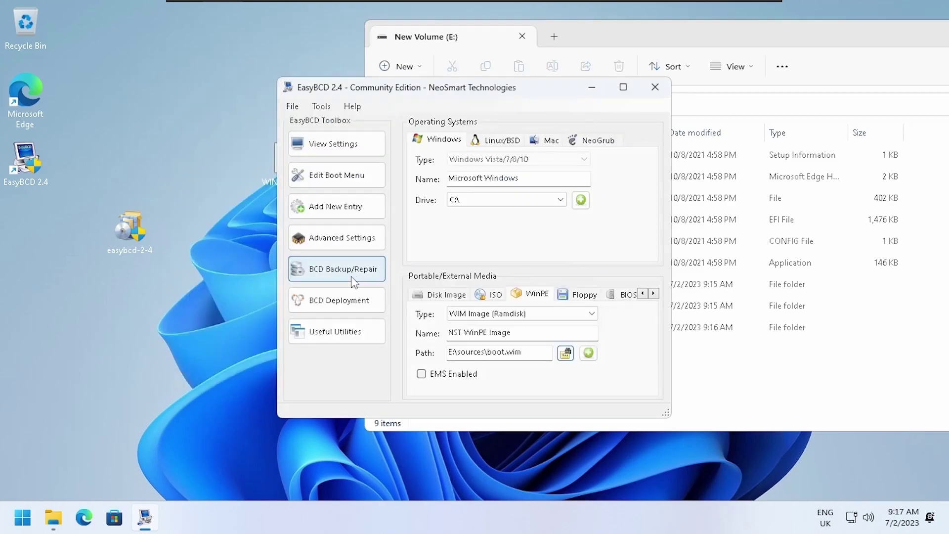
{"action": "left_click", "coordinate": [588, 353]}
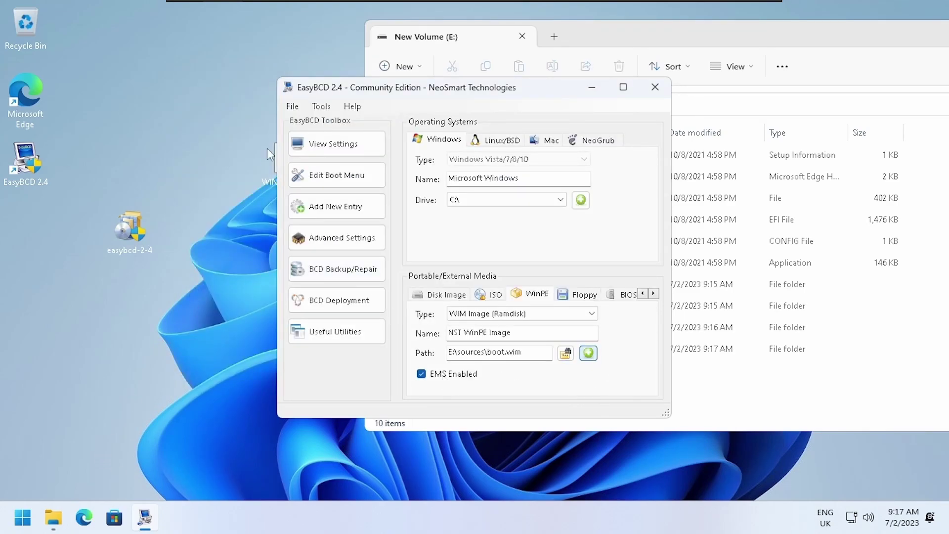
Step: Save the boot menu settings in Edit Boot Menu and close EasyBCD
{"action": "left_click", "coordinate": [364, 184]}
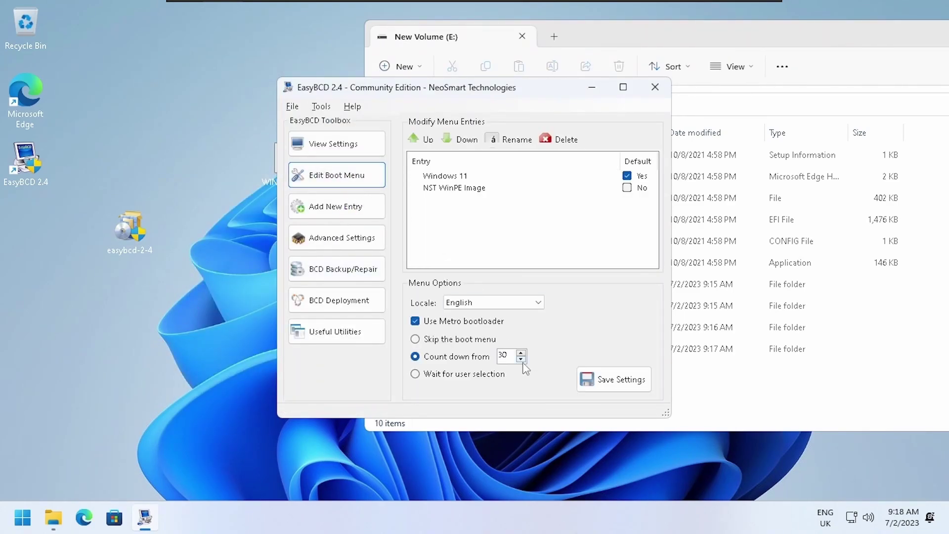
{"action": "left_click", "coordinate": [593, 380]}
{"action": "key", "text": "alt+Tab"}
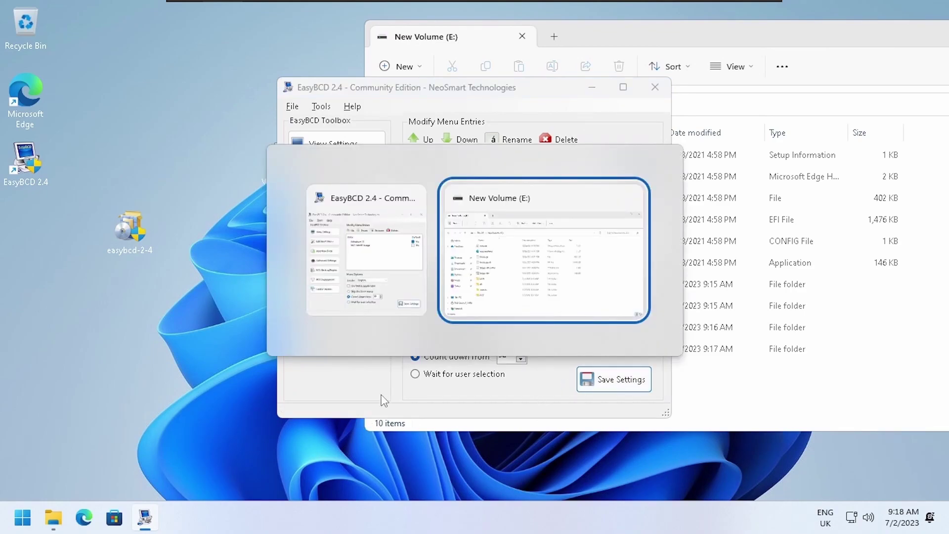
{"action": "left_click", "coordinate": [348, 379]}
{"action": "key", "text": "super"}
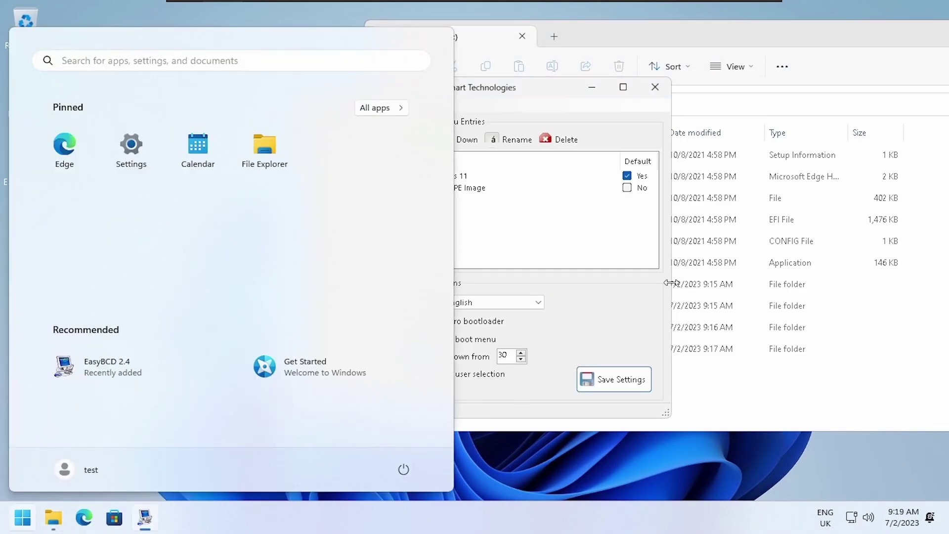
{"action": "key", "text": "Escape"}
{"action": "key", "text": "alt+F4"}
Step: Restart the computer from the Start menu power options
{"action": "left_click", "coordinate": [15, 519]}
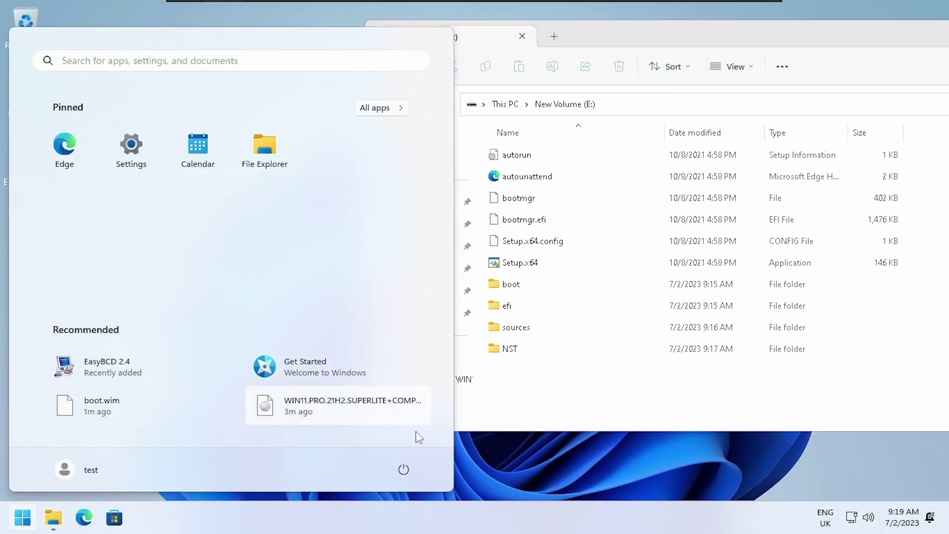
{"action": "left_click", "coordinate": [403, 468]}
{"action": "left_click", "coordinate": [423, 441]}
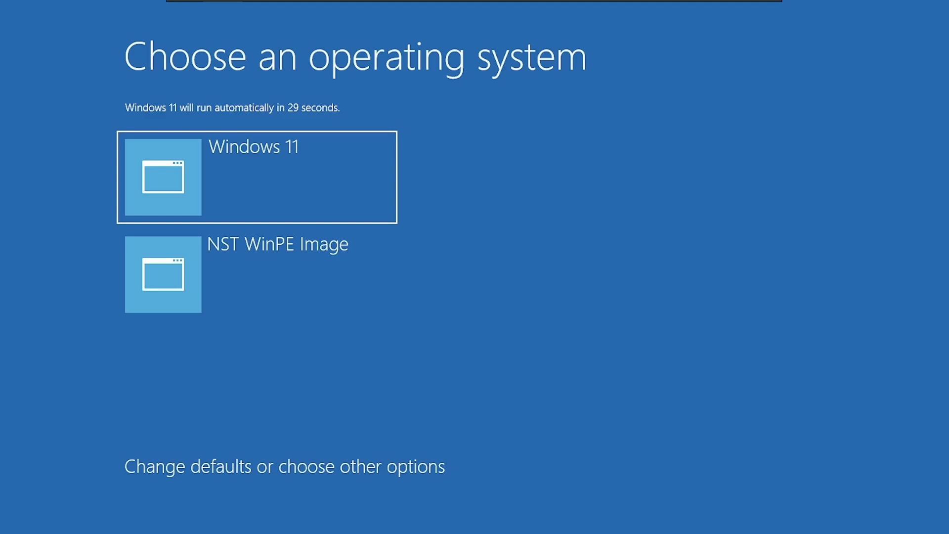
Step: Choose NST WinPE Image at the Windows boot menu
{"action": "left_click", "coordinate": [306, 310]}
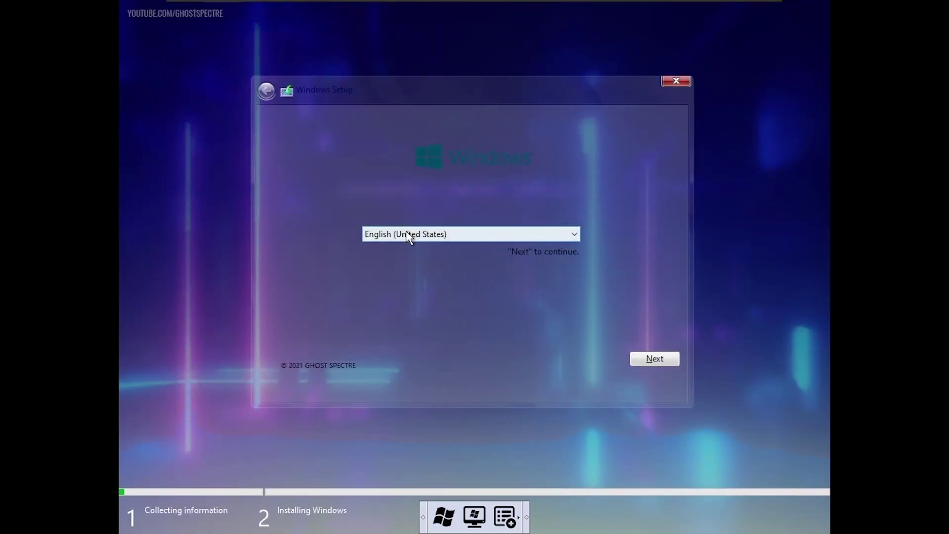
Step: Select the WINDOWS 11 PRO - SUPERLITE edition to install
{"action": "left_click", "coordinate": [655, 359]}
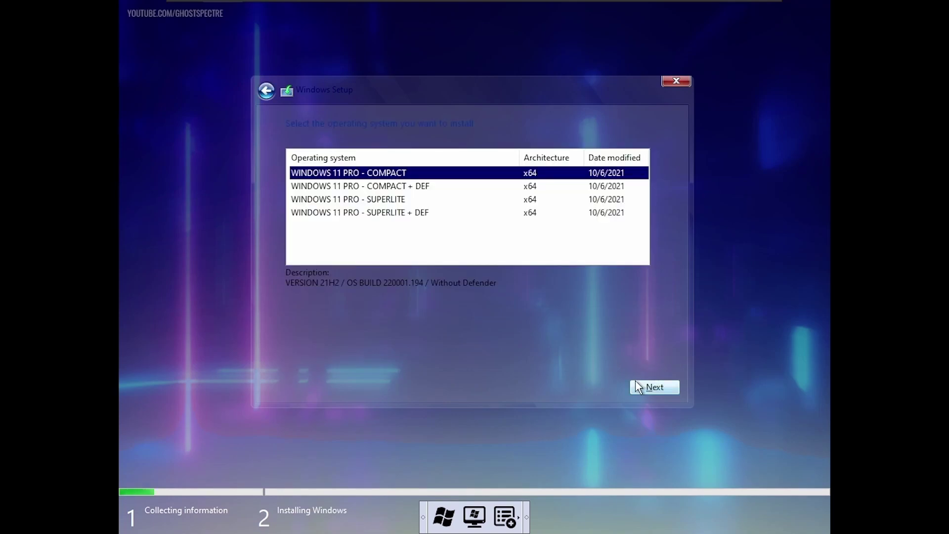
{"action": "left_click", "coordinate": [377, 214]}
{"action": "left_click", "coordinate": [391, 200]}
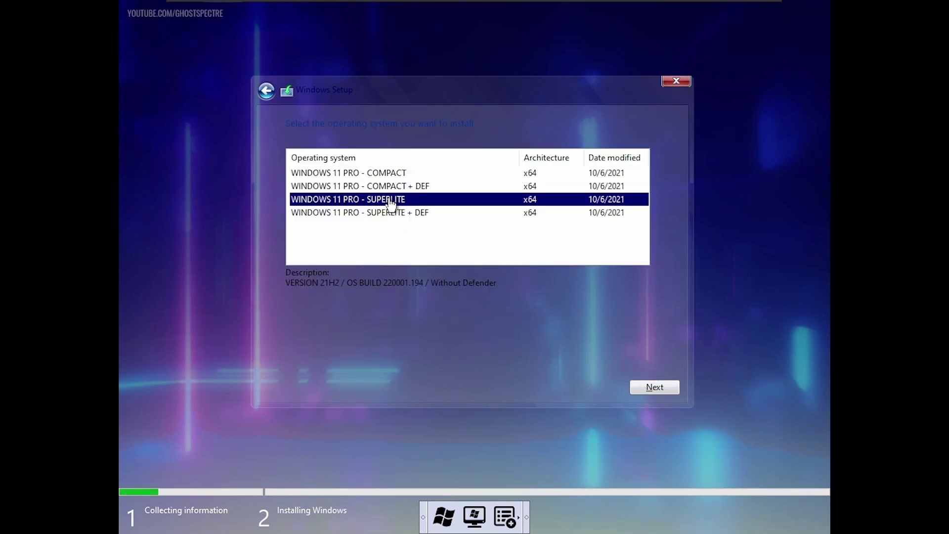
{"action": "left_click", "coordinate": [676, 388]}
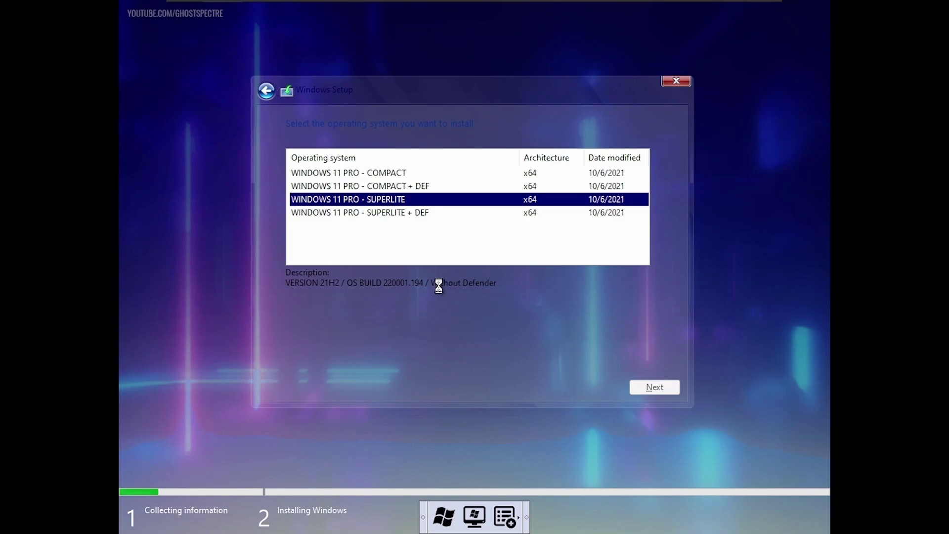
Step: Delete the 100 MB System and 16 MB MSR partitions, then select the 53.5 GB partition
{"action": "left_click", "coordinate": [447, 233]}
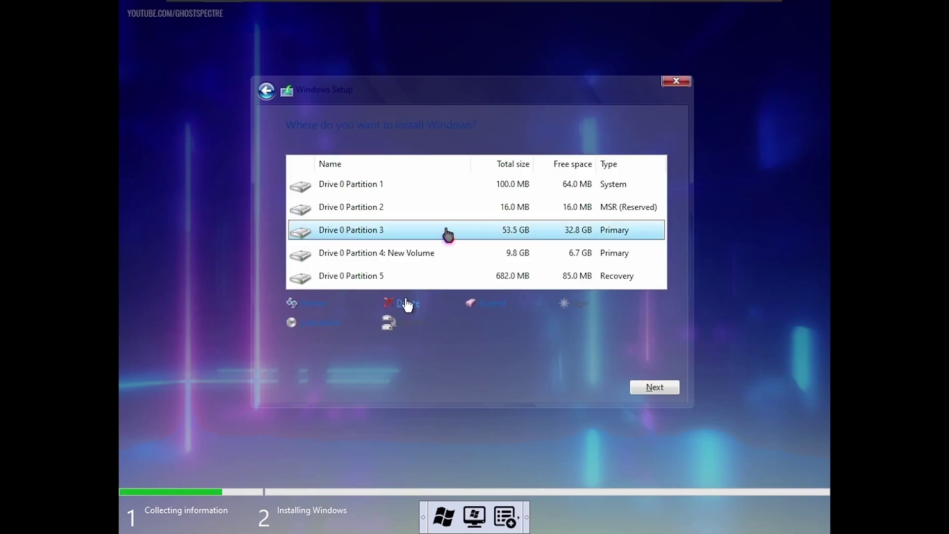
{"action": "left_click", "coordinate": [548, 188]}
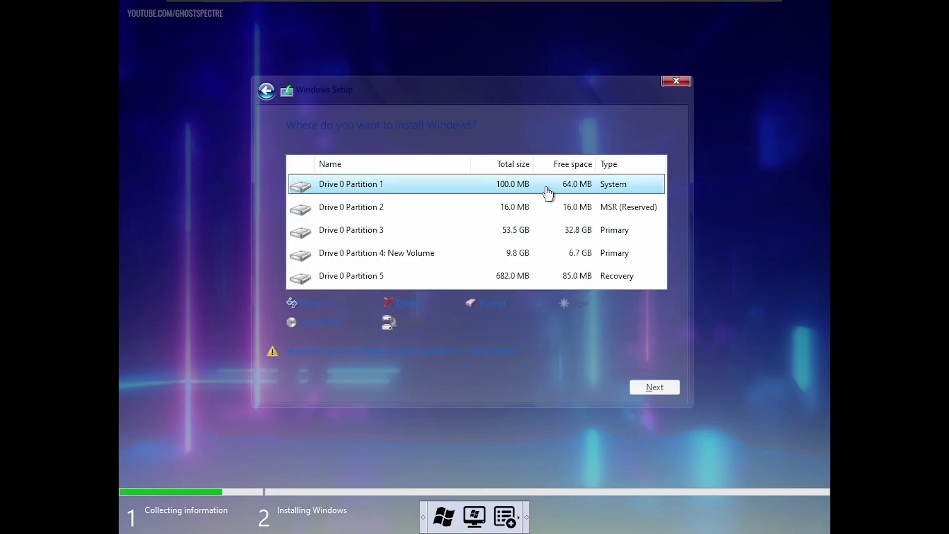
{"action": "left_click", "coordinate": [416, 310]}
{"action": "left_click", "coordinate": [549, 324]}
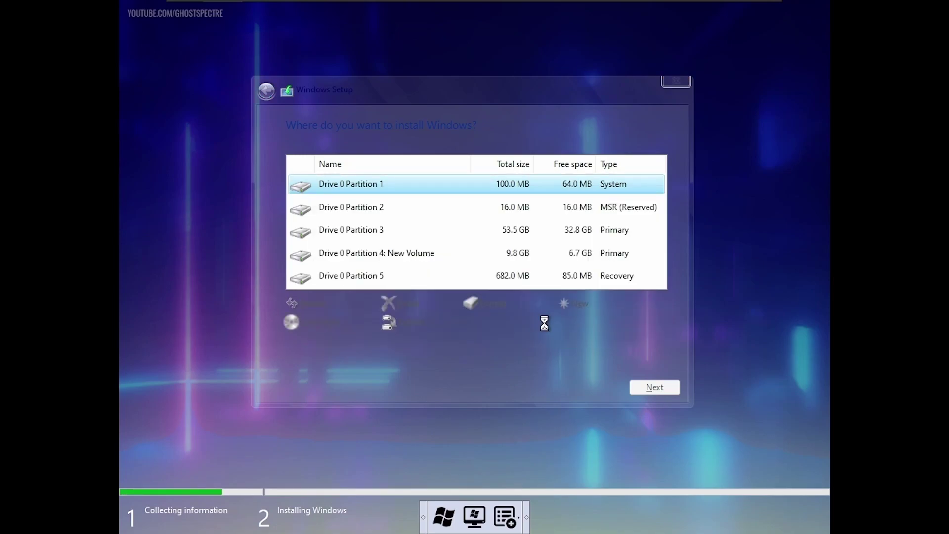
{"action": "left_click", "coordinate": [599, 210]}
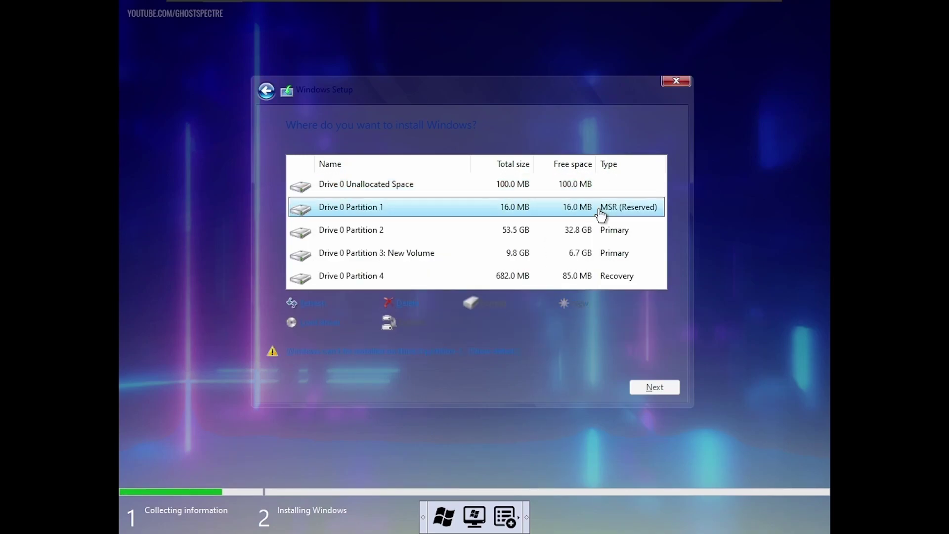
{"action": "left_click", "coordinate": [407, 312]}
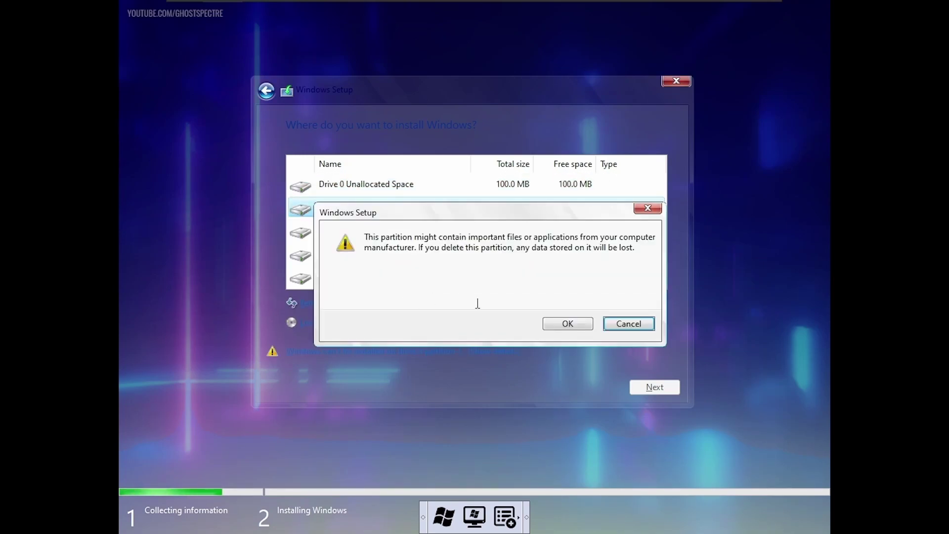
{"action": "left_click", "coordinate": [555, 325]}
{"action": "left_click", "coordinate": [631, 208]}
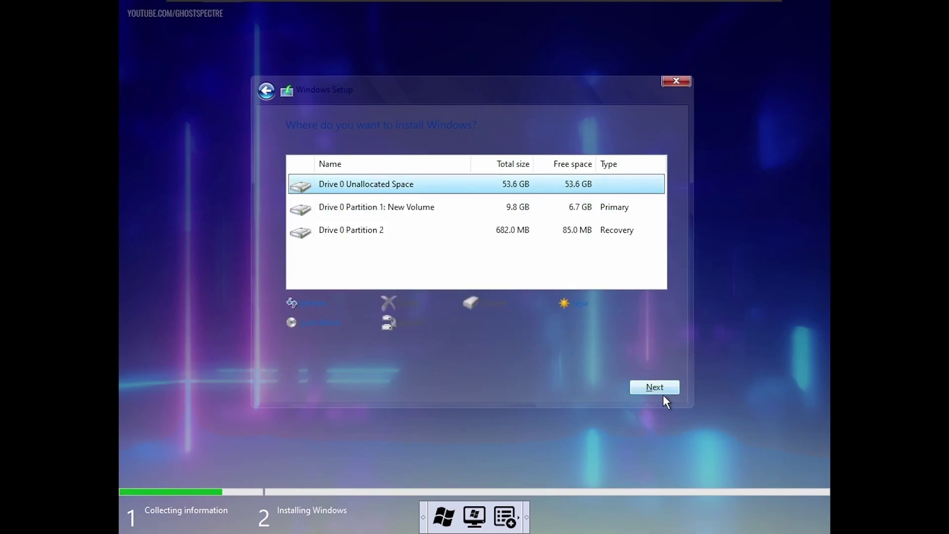
Step: Remove the 53.5 GB partition, install Windows 11 there, and restart into it
{"action": "left_click", "coordinate": [651, 386]}
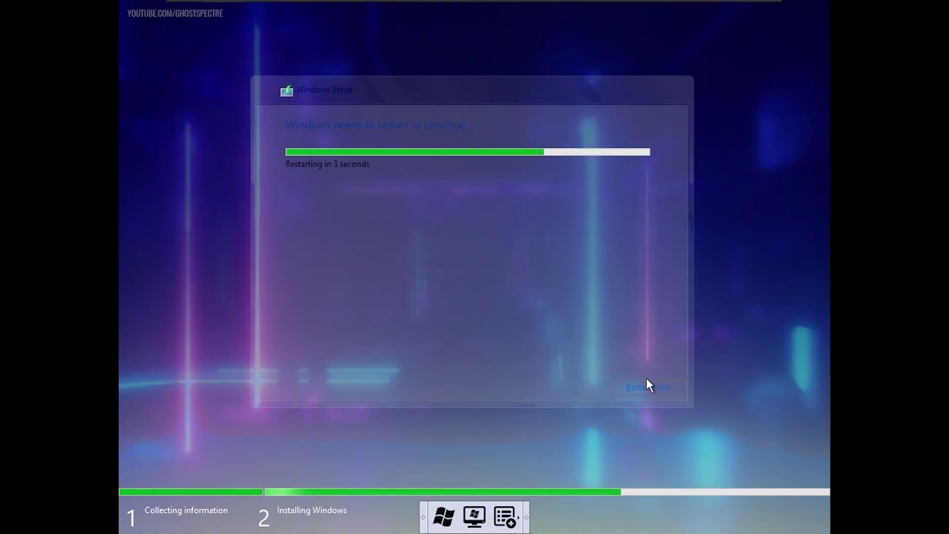
{"action": "left_click", "coordinate": [644, 382]}
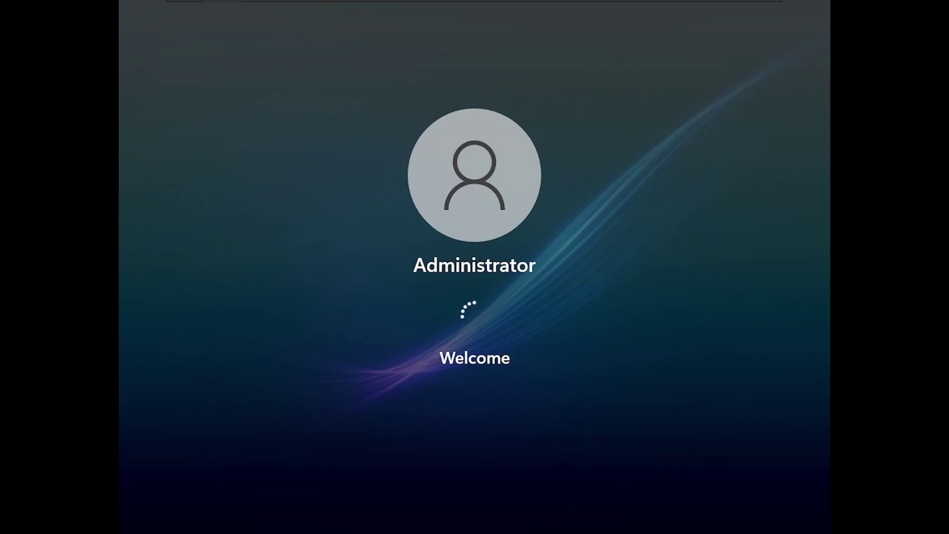
Step: Open Settings maximized and go to the System > About page
{"action": "left_click", "coordinate": [456, 513]}
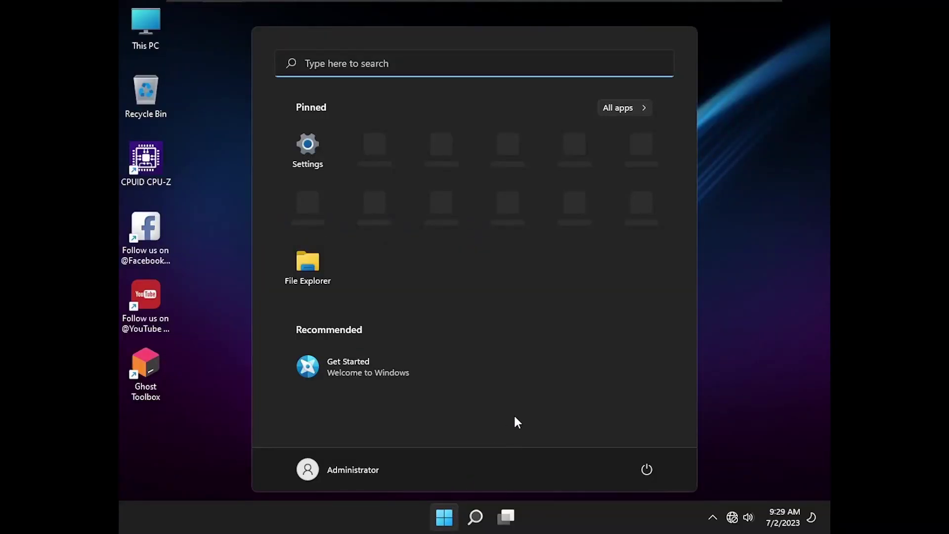
{"action": "left_click", "coordinate": [298, 139]}
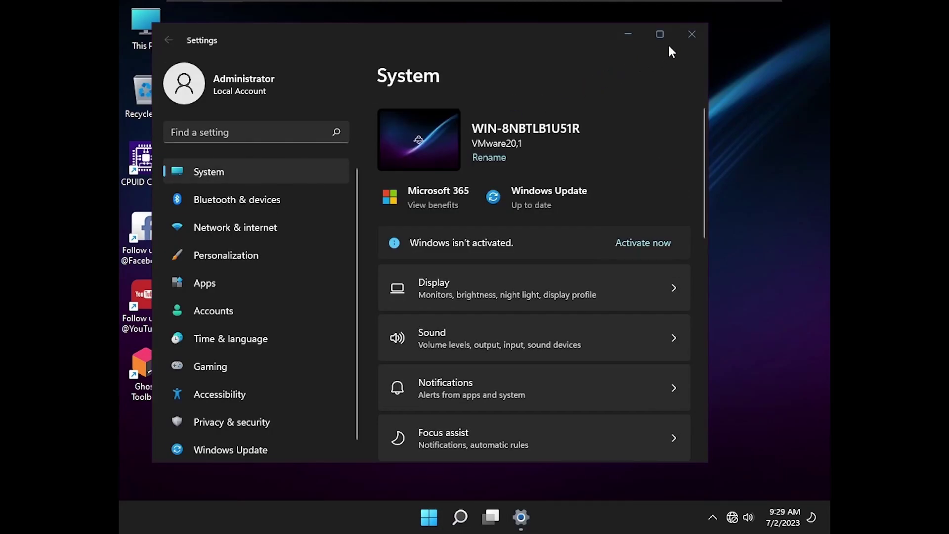
{"action": "left_click", "coordinate": [663, 33]}
{"action": "scroll", "coordinate": [571, 232], "scroll_direction": "down", "scroll_amount": 10}
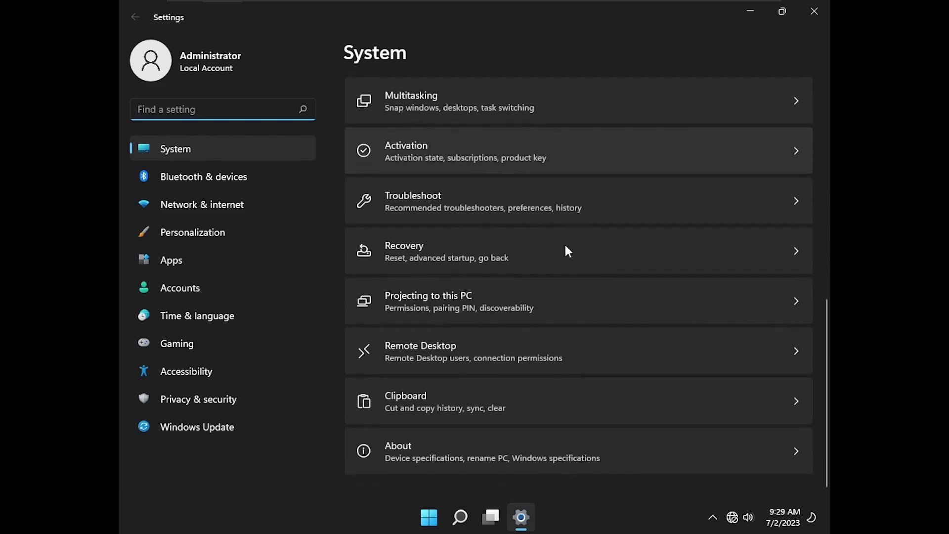
{"action": "left_click", "coordinate": [426, 461]}
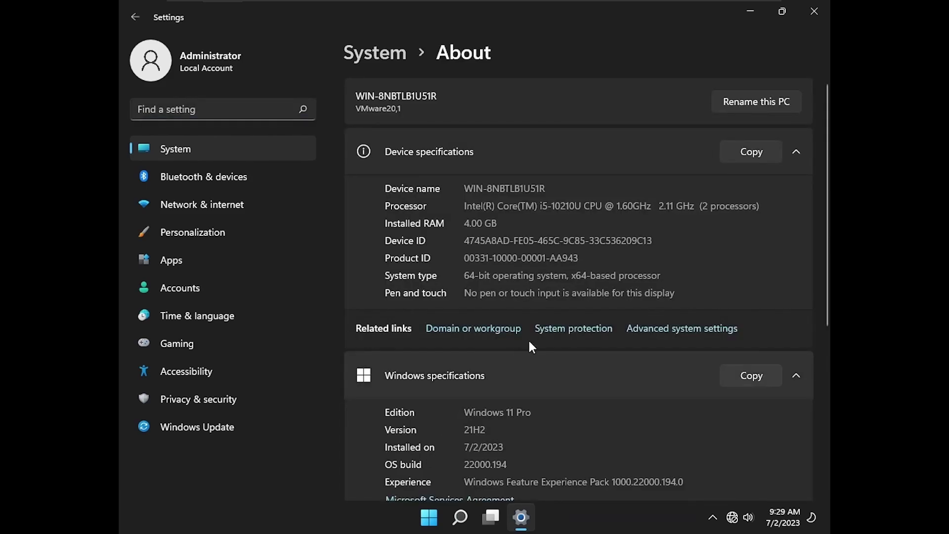
Step: Confirm About shows Windows 11 Pro, version 21H2, installed 7/2/2023, then close Settings
{"action": "scroll", "coordinate": [539, 332], "scroll_direction": "down", "scroll_amount": 3}
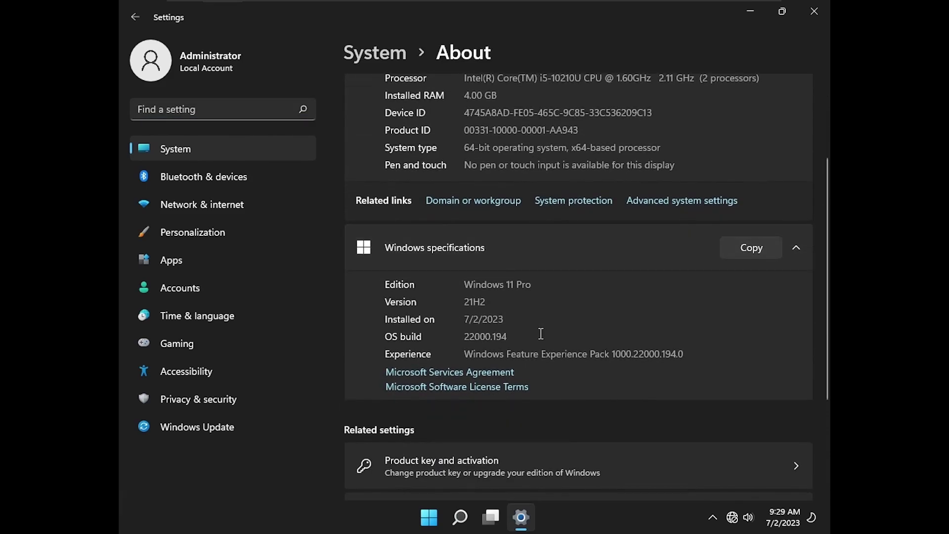
{"action": "triple_click", "coordinate": [517, 284]}
{"action": "left_click_drag", "start_coordinate": [490, 307], "coordinate": [431, 309]}
{"action": "left_click_drag", "start_coordinate": [524, 321], "coordinate": [406, 326]}
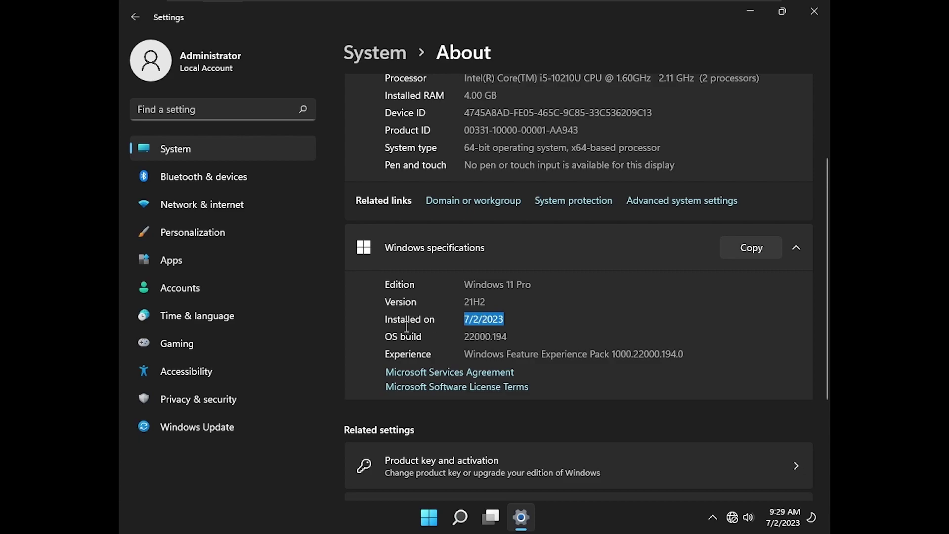
{"action": "left_click", "coordinate": [816, 12]}
Step: Launch Task Manager by searching 'tas' and view Performance > Memory showing 4.0 GB RAM
{"action": "key", "text": "super"}
{"action": "type", "text": "task"}
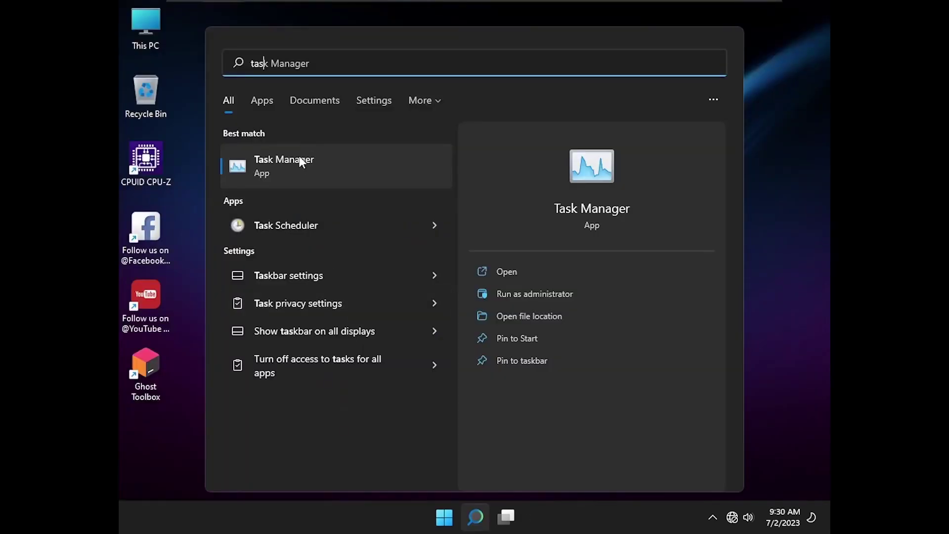
{"action": "left_click", "coordinate": [300, 162]}
{"action": "left_click", "coordinate": [183, 259]}
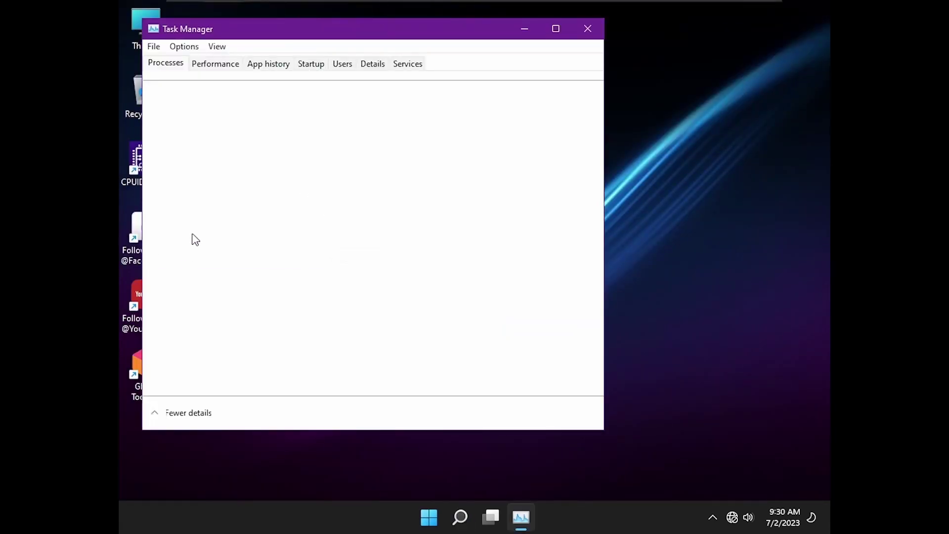
{"action": "left_click", "coordinate": [206, 68]}
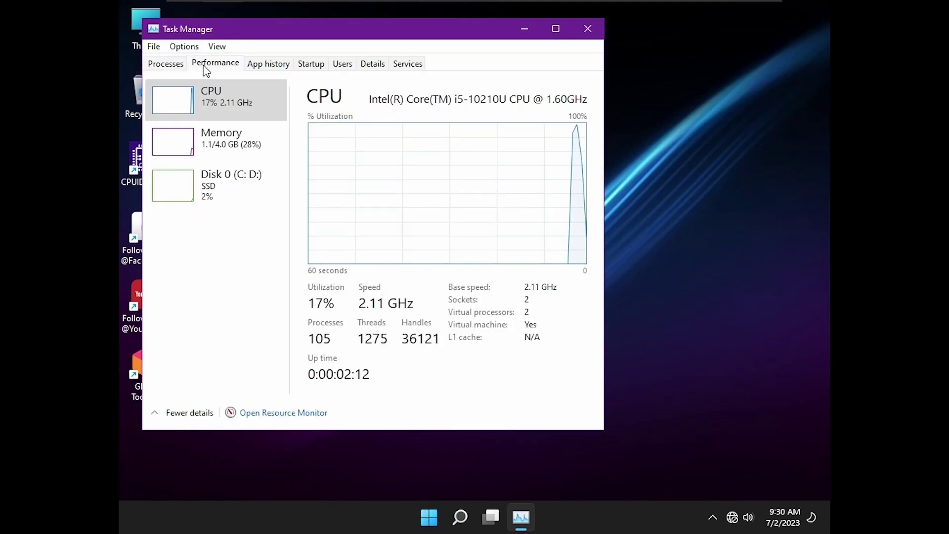
{"action": "left_click", "coordinate": [250, 143]}
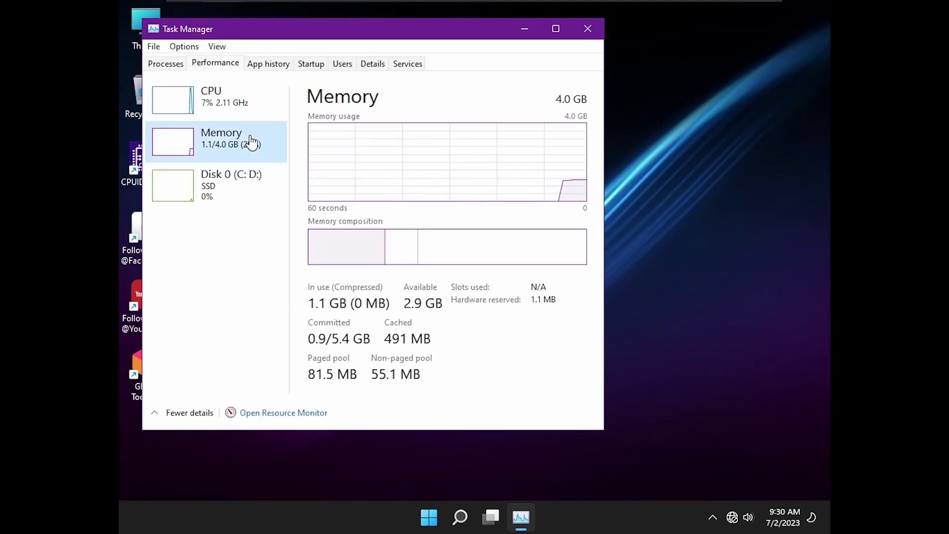